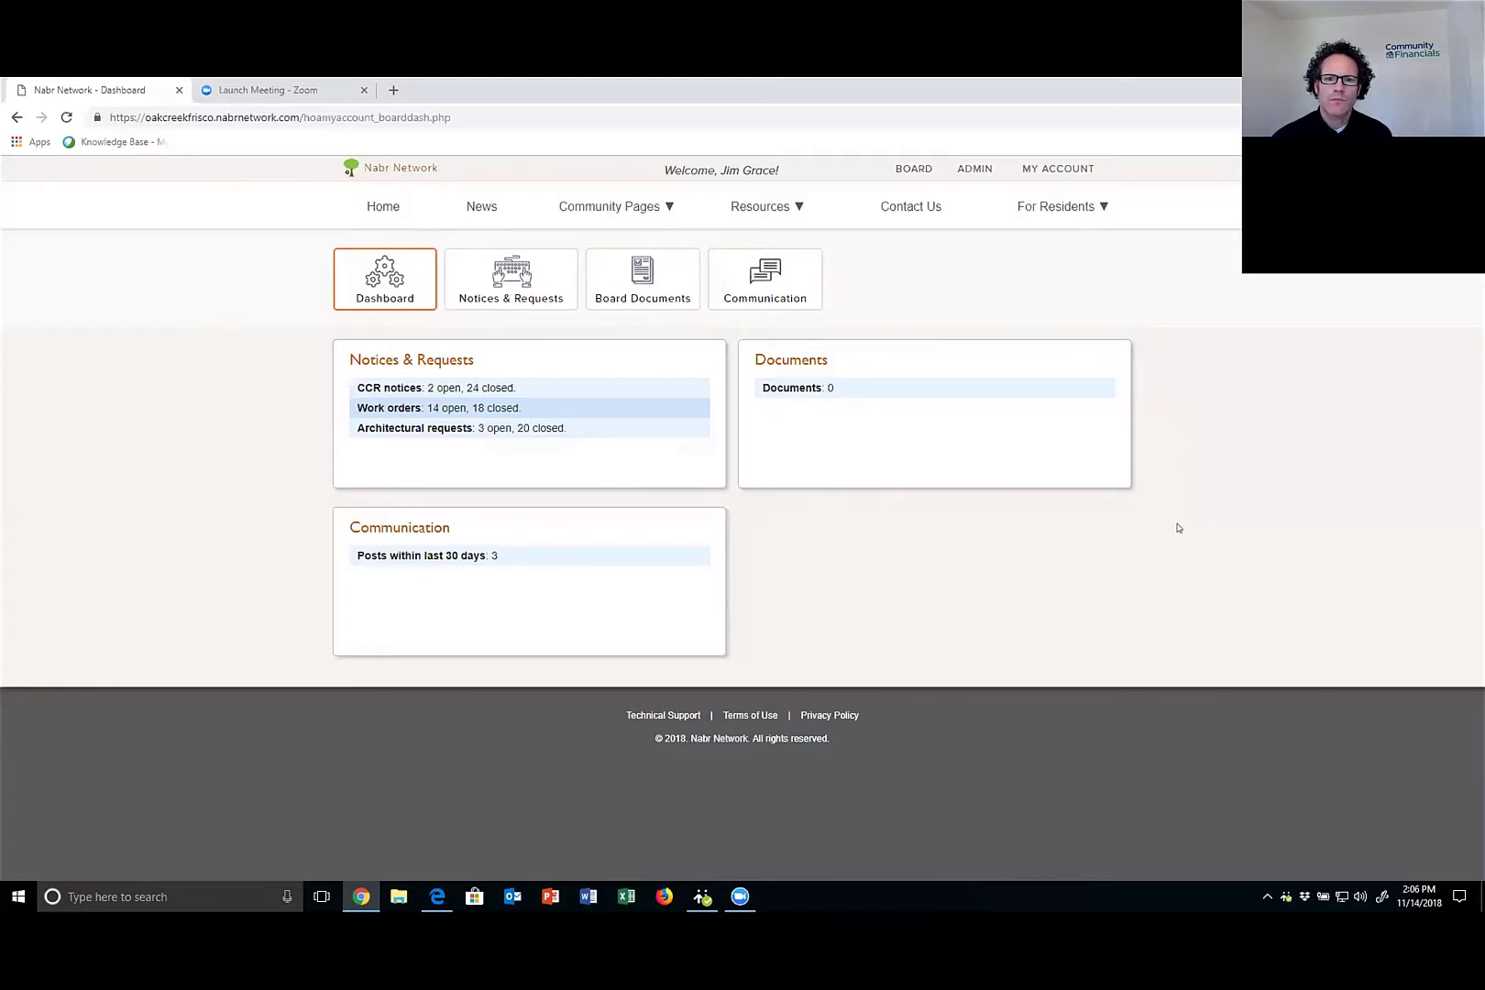
View the contact information in the account profile, and return to the board dashboard.
mouse_move(833, 206)
mouse_move(1082, 170)
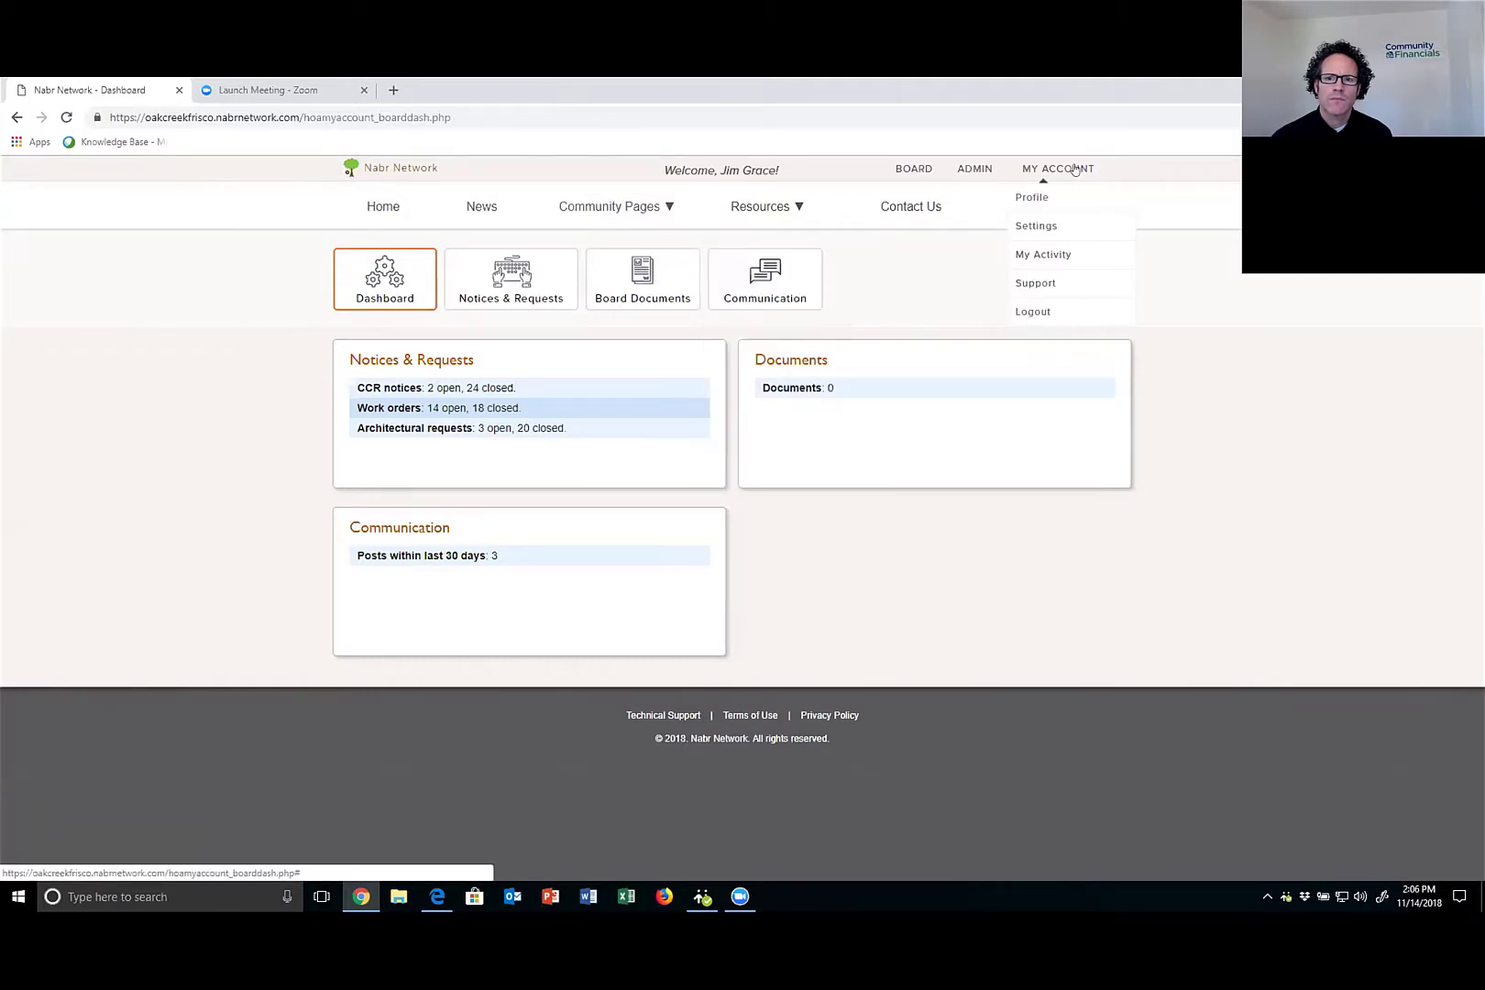
left_click(1043, 197)
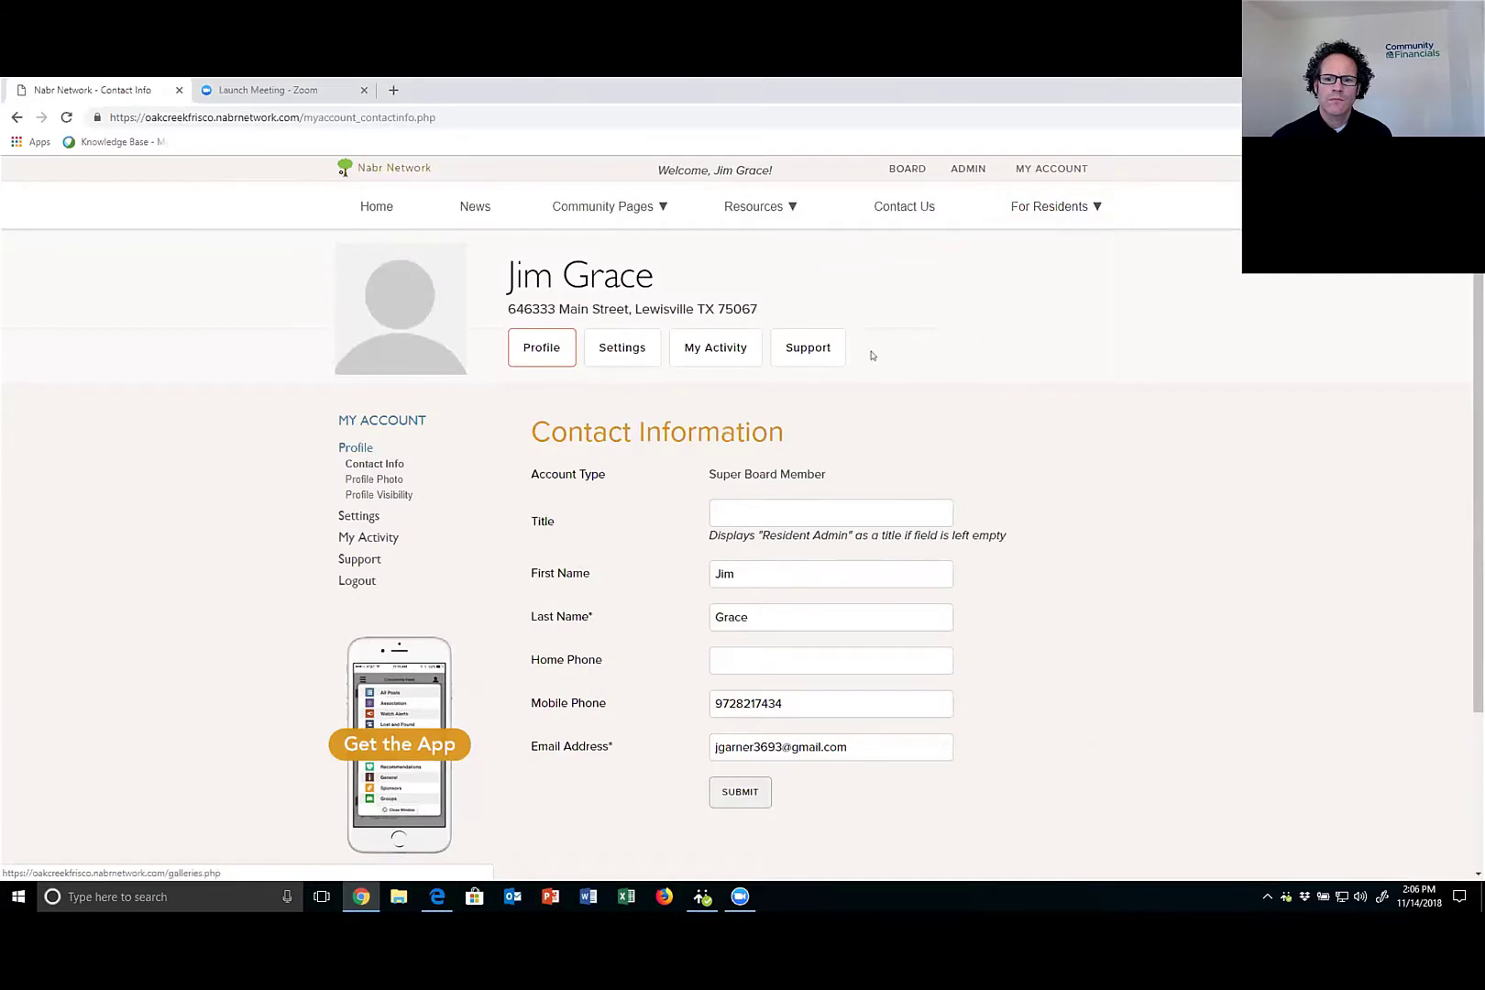
mouse_move(1022, 173)
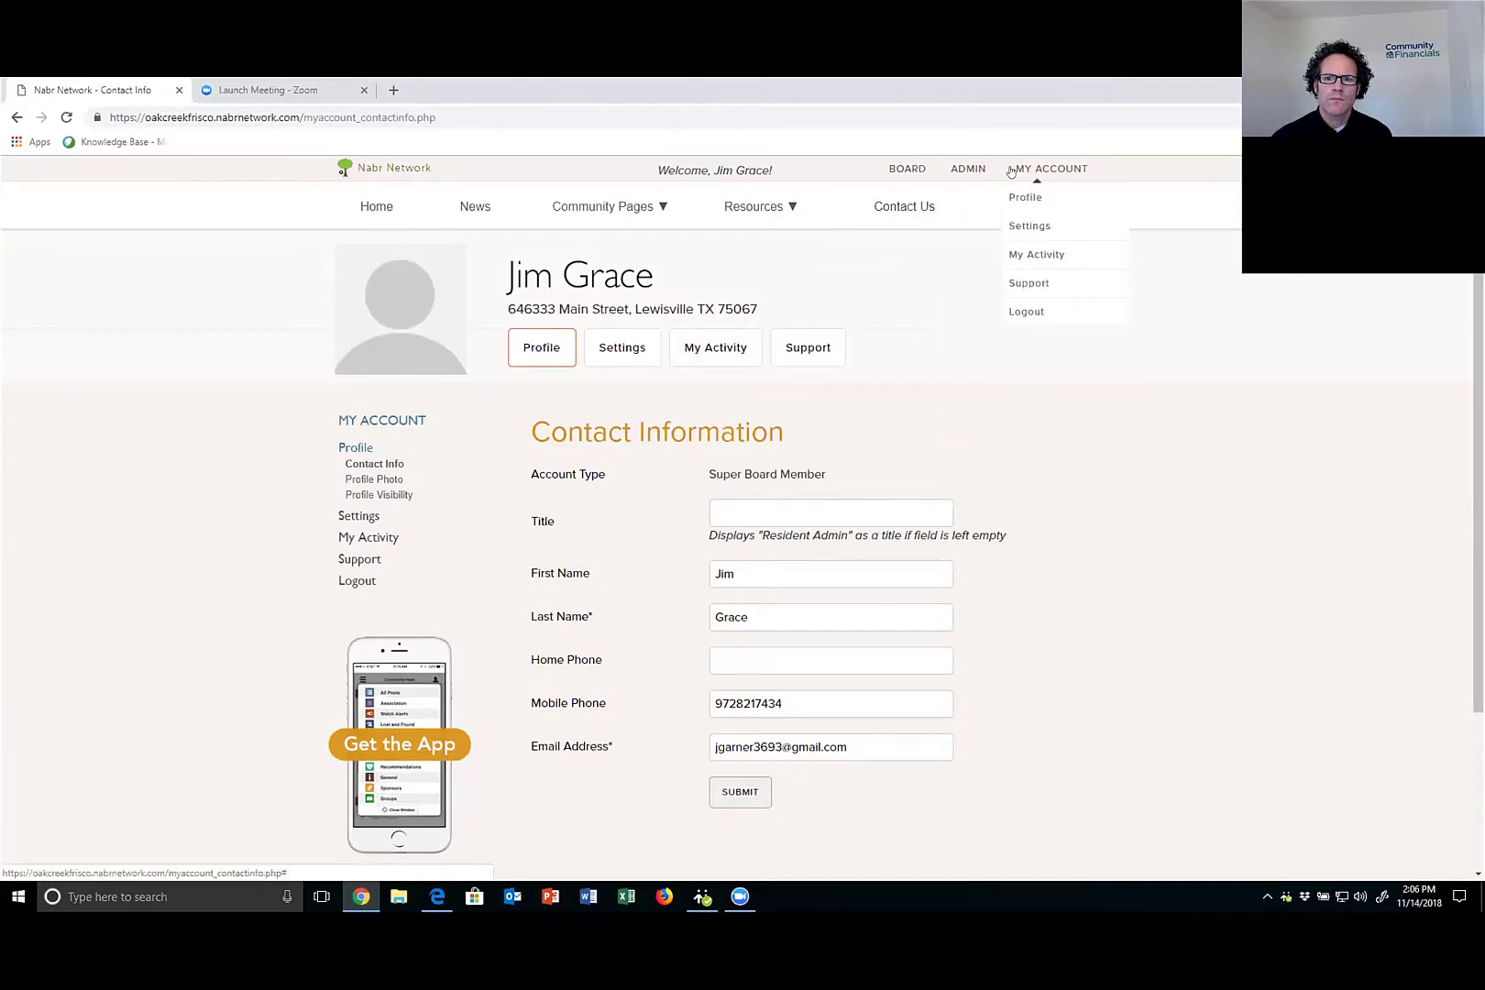
left_click(908, 170)
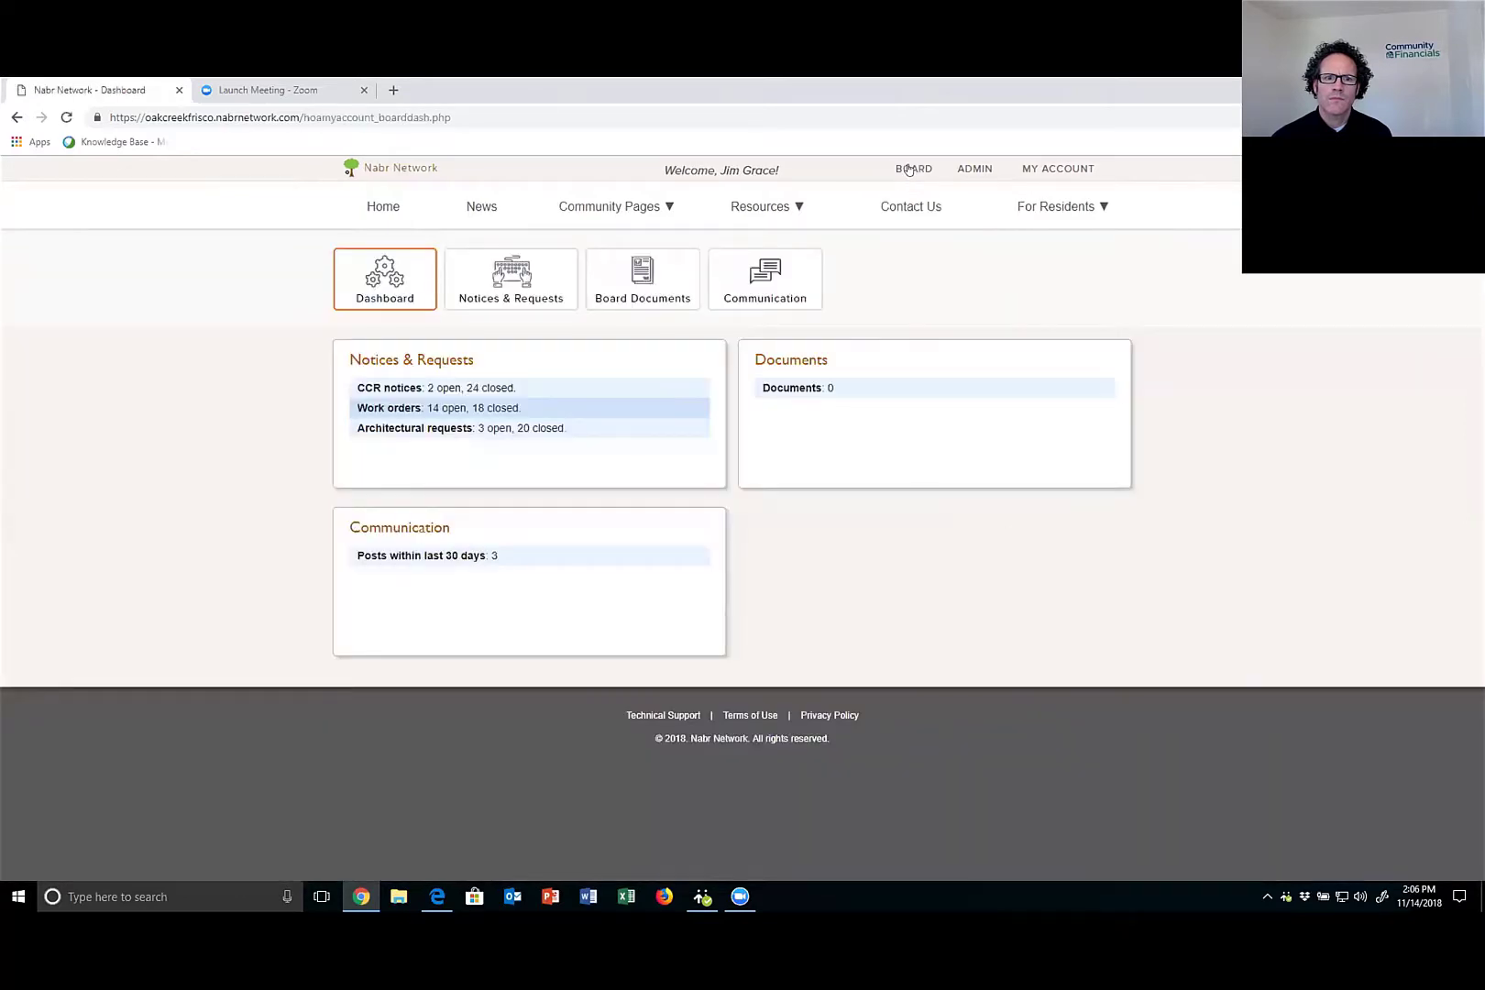
mouse_move(910, 174)
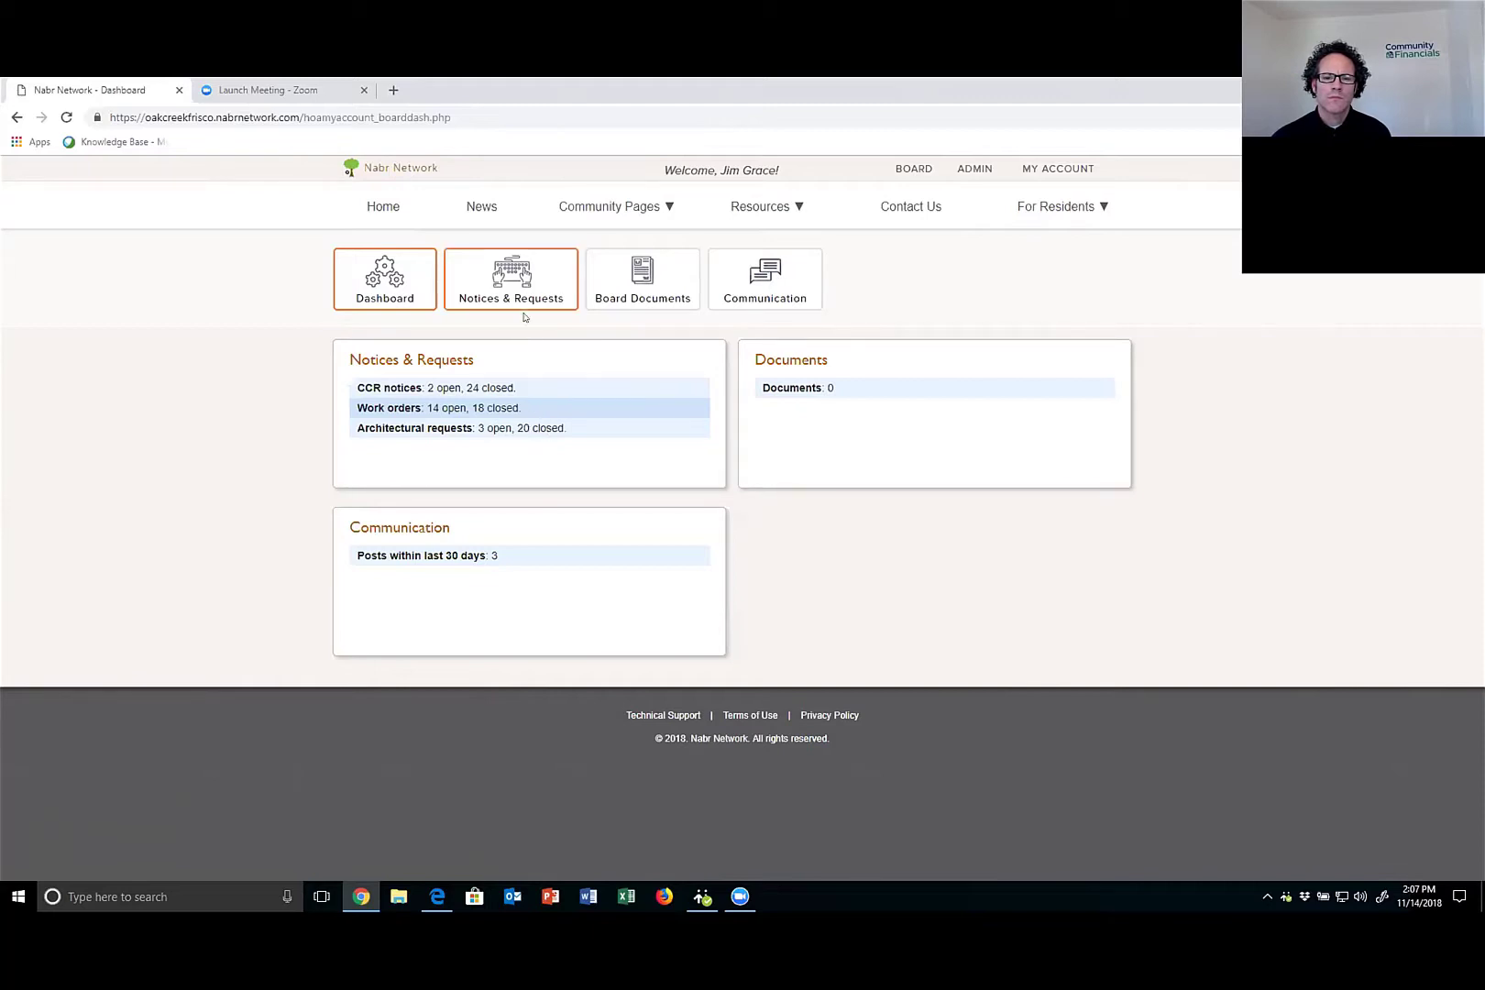
Review the board's CCR notices and filter them by the status Open.
left_click(532, 280)
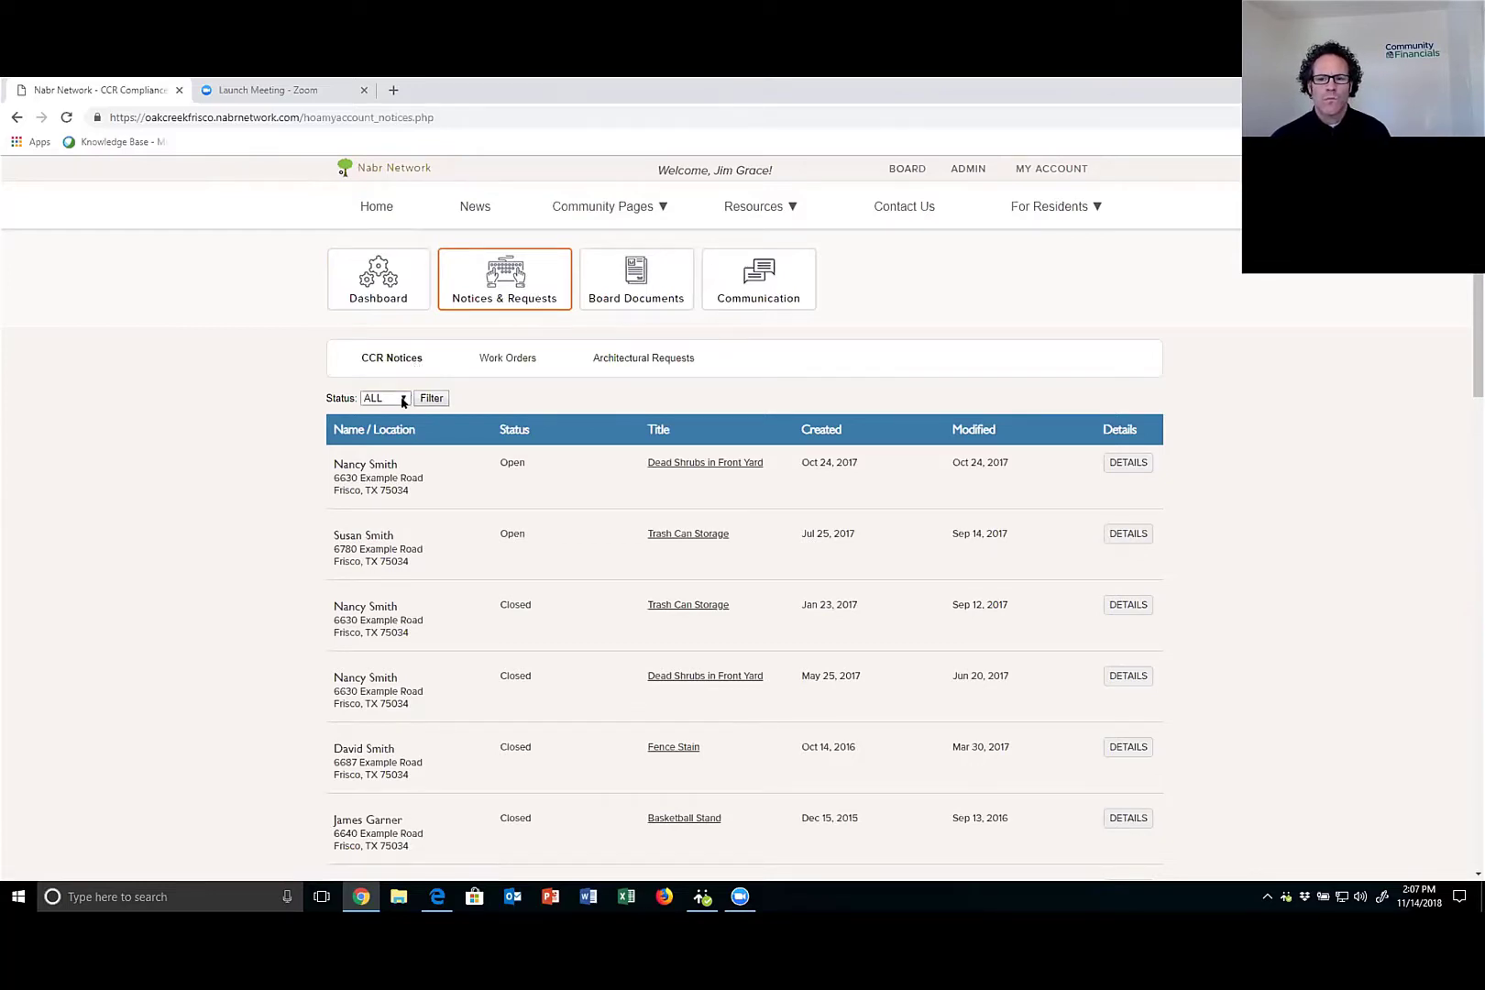
scroll(396, 572, "down", 3)
scroll(394, 570, "down", 5)
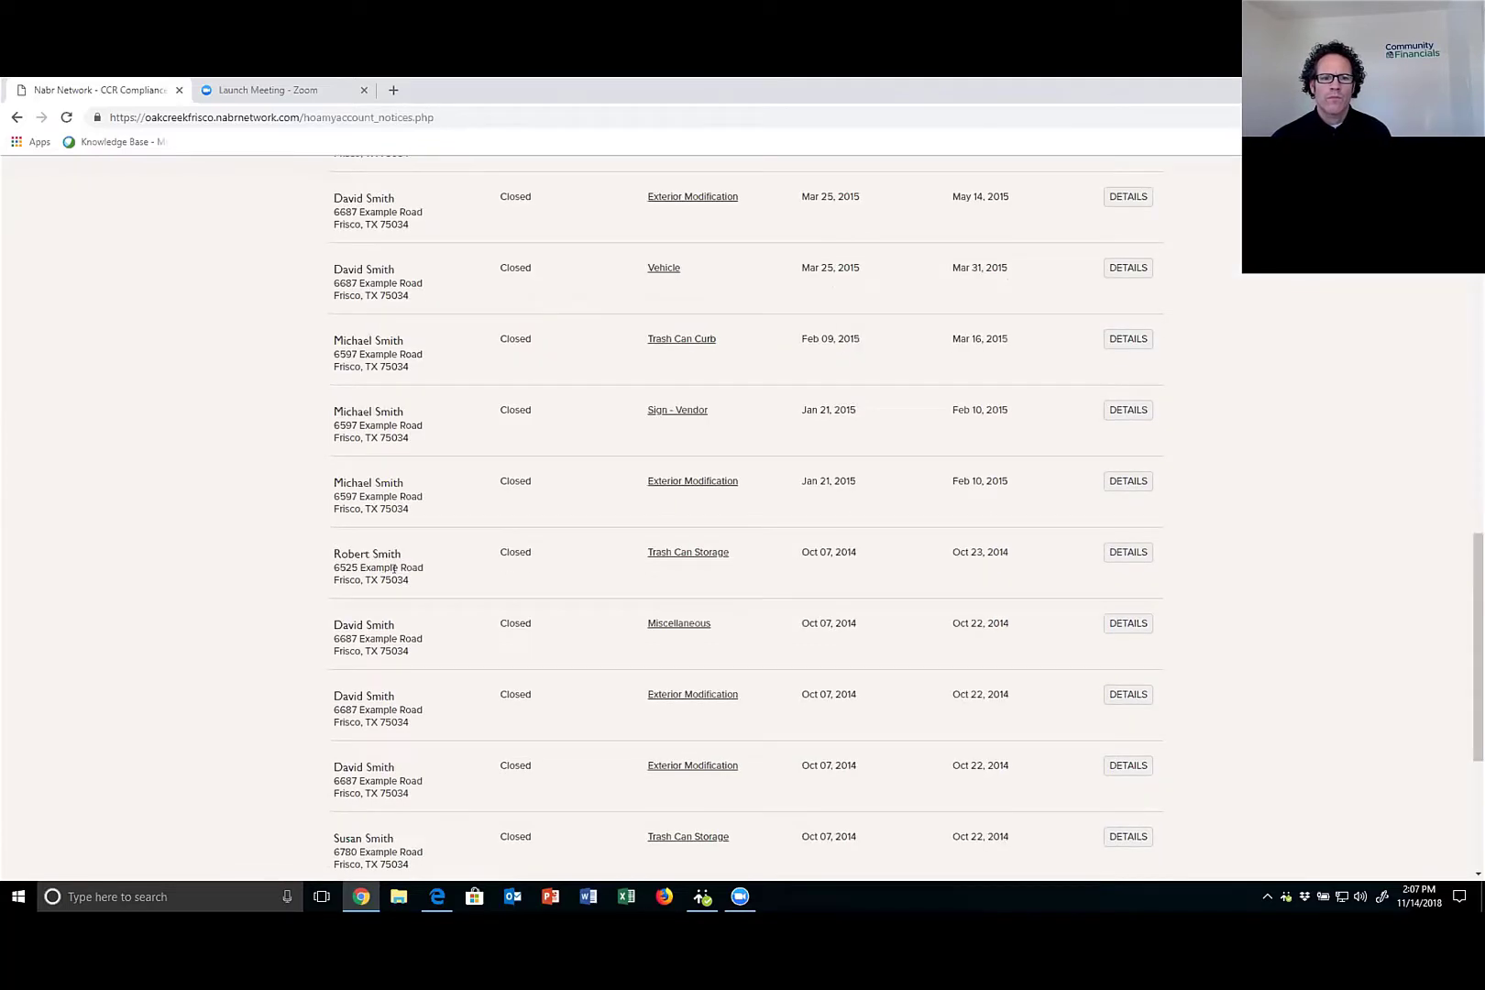
scroll(394, 570, "up", 6)
scroll(398, 541, "up", 4)
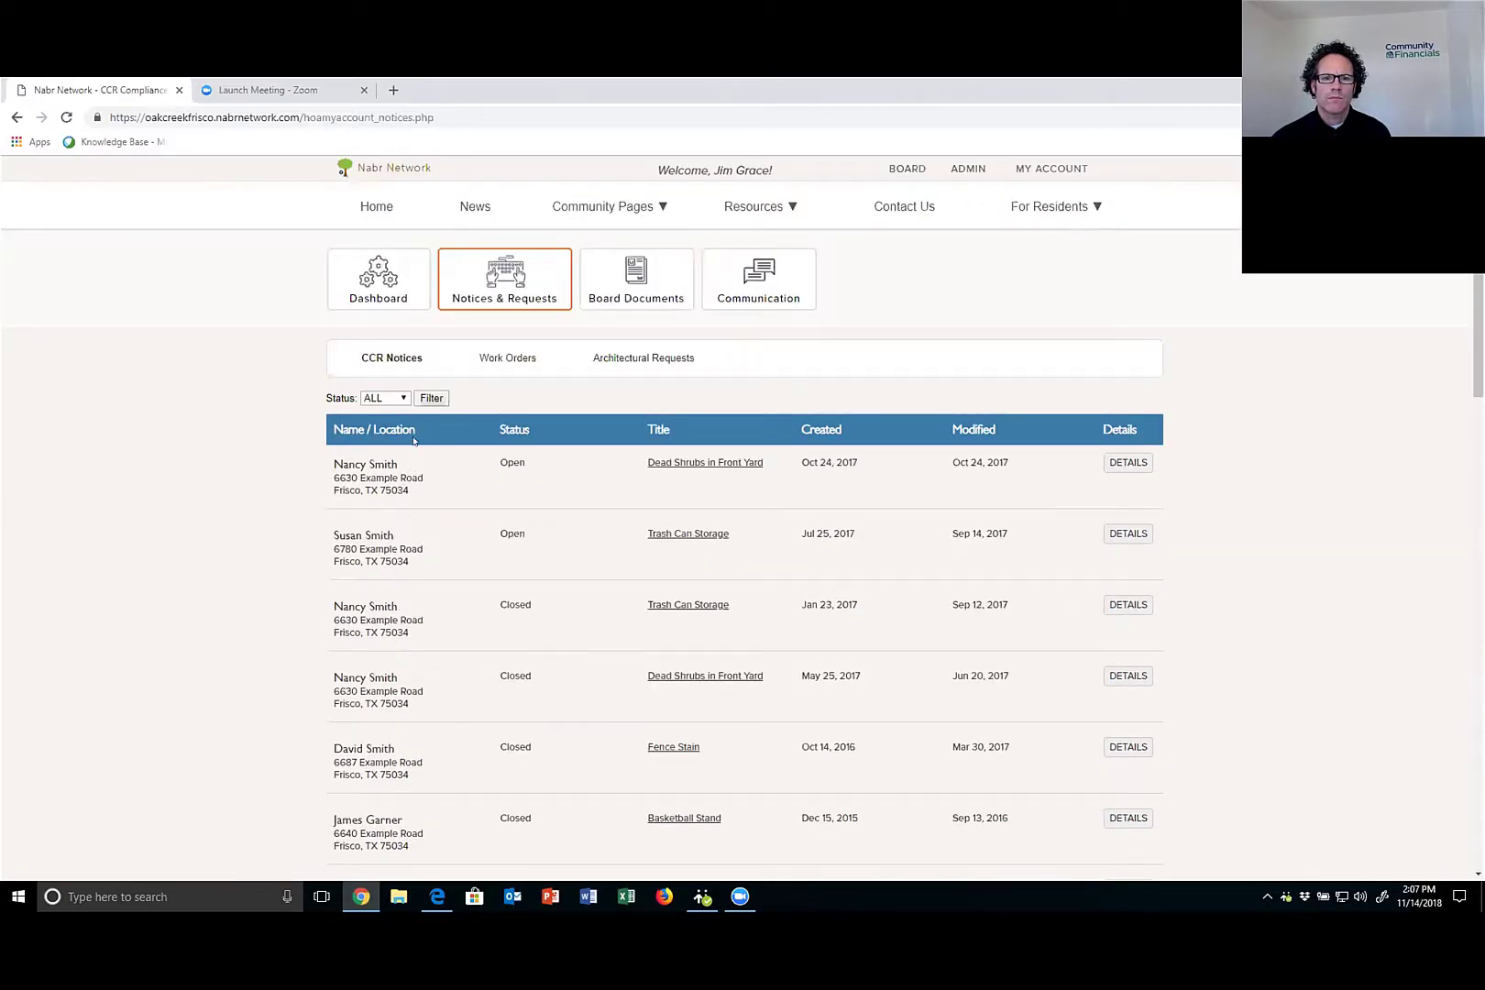
left_click(393, 399)
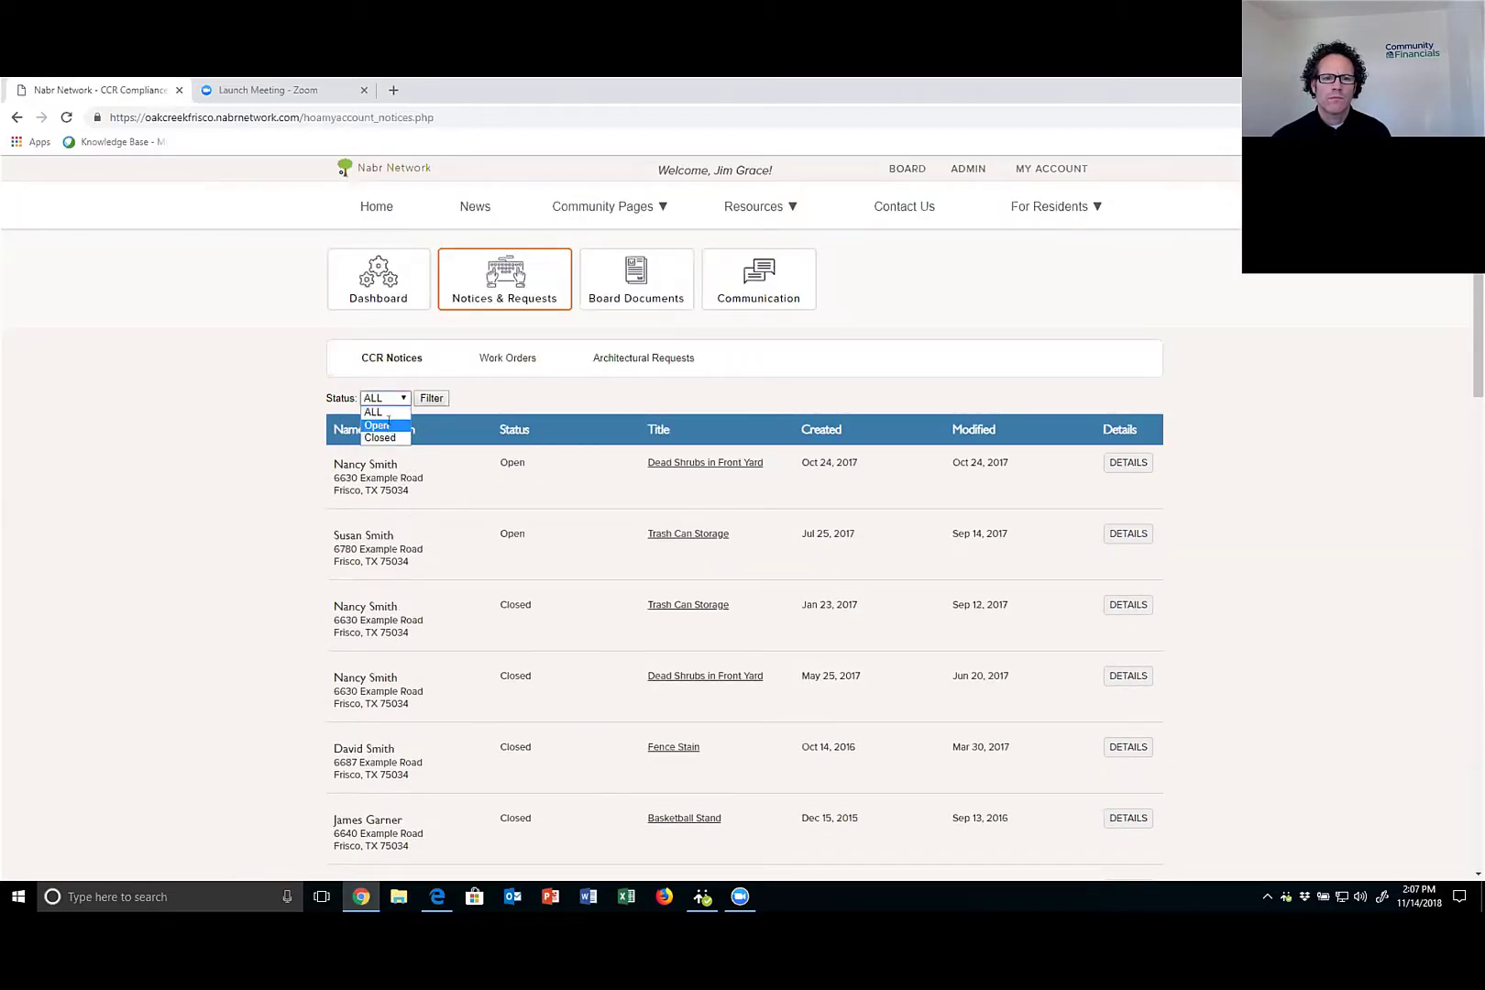
left_click(385, 426)
left_click(430, 399)
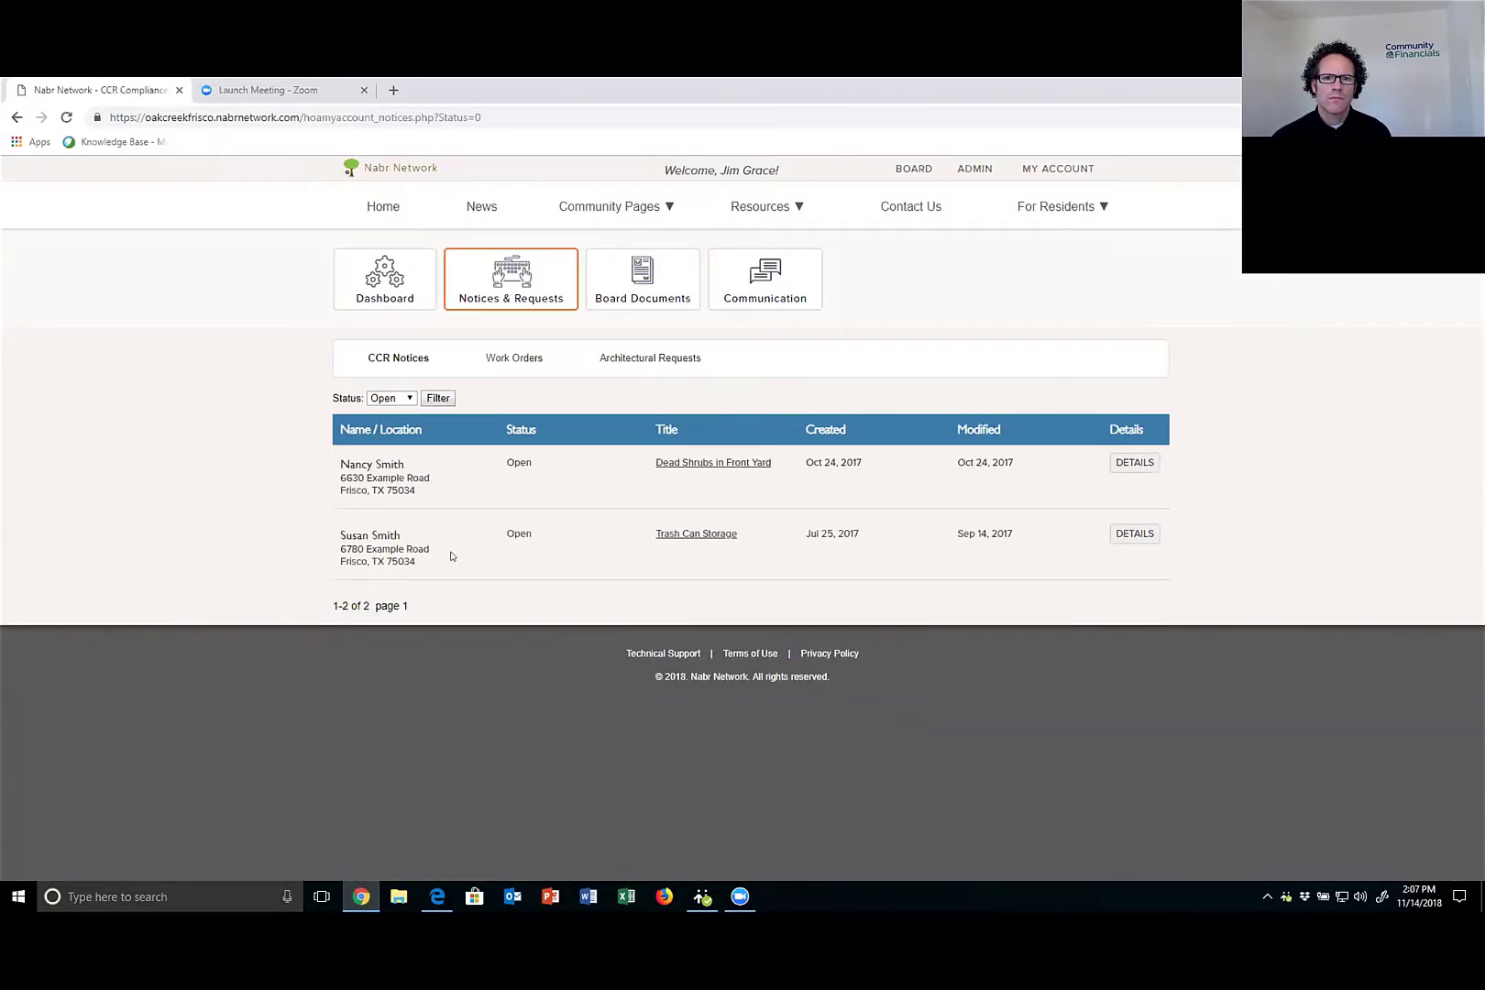
View the work orders and architectural requests lists, and return to the board dashboard.
left_click(514, 366)
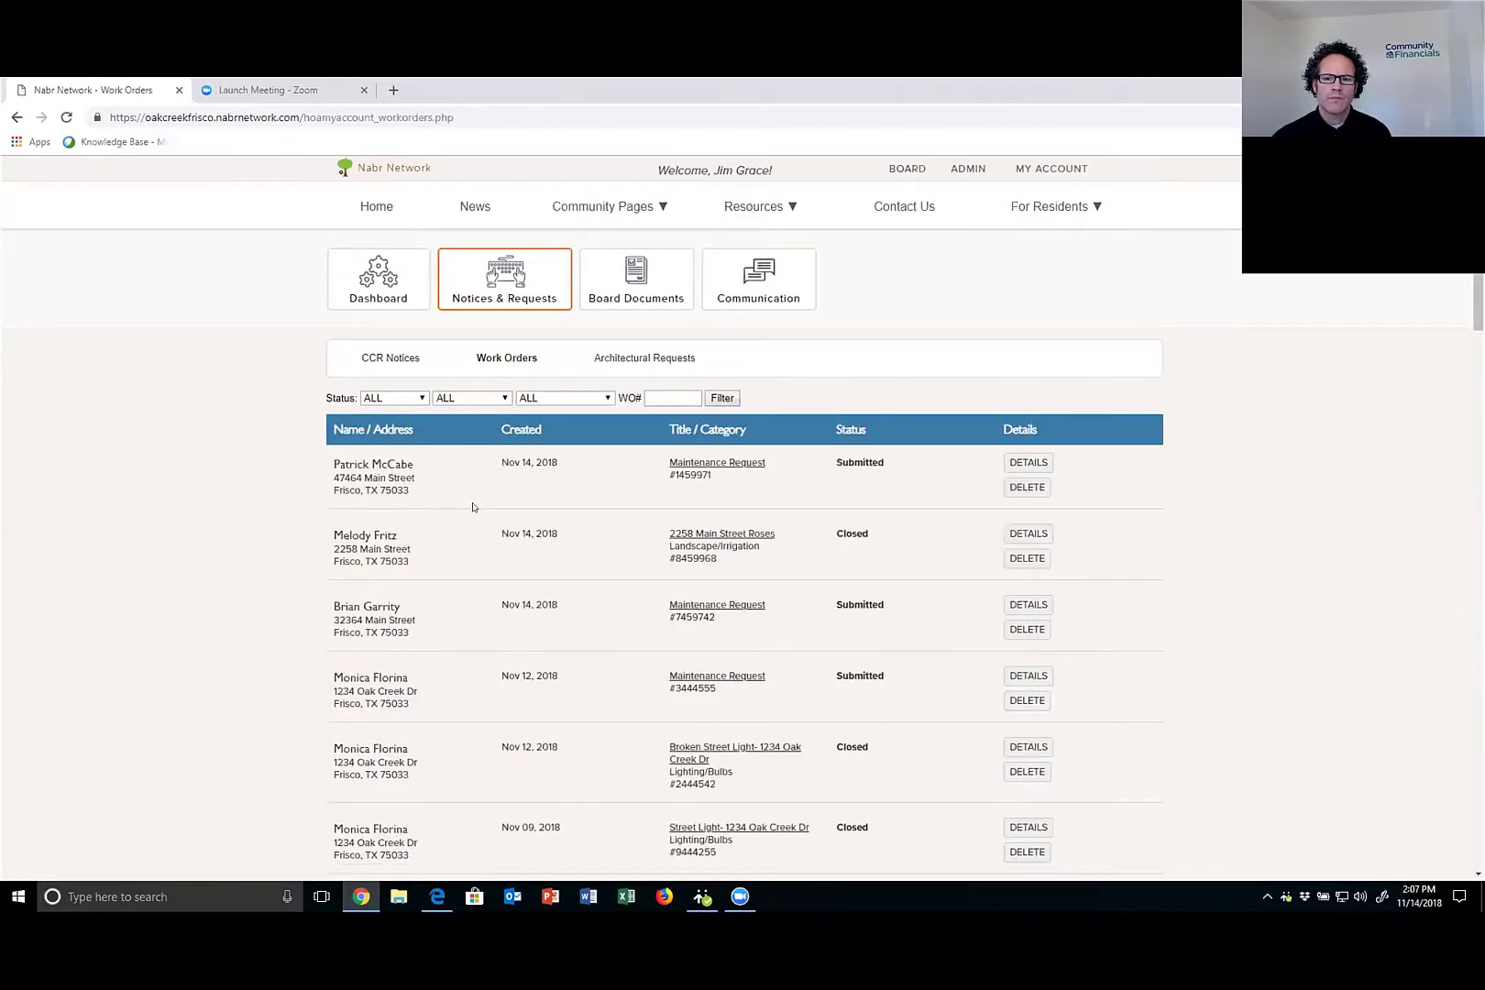
left_click(642, 360)
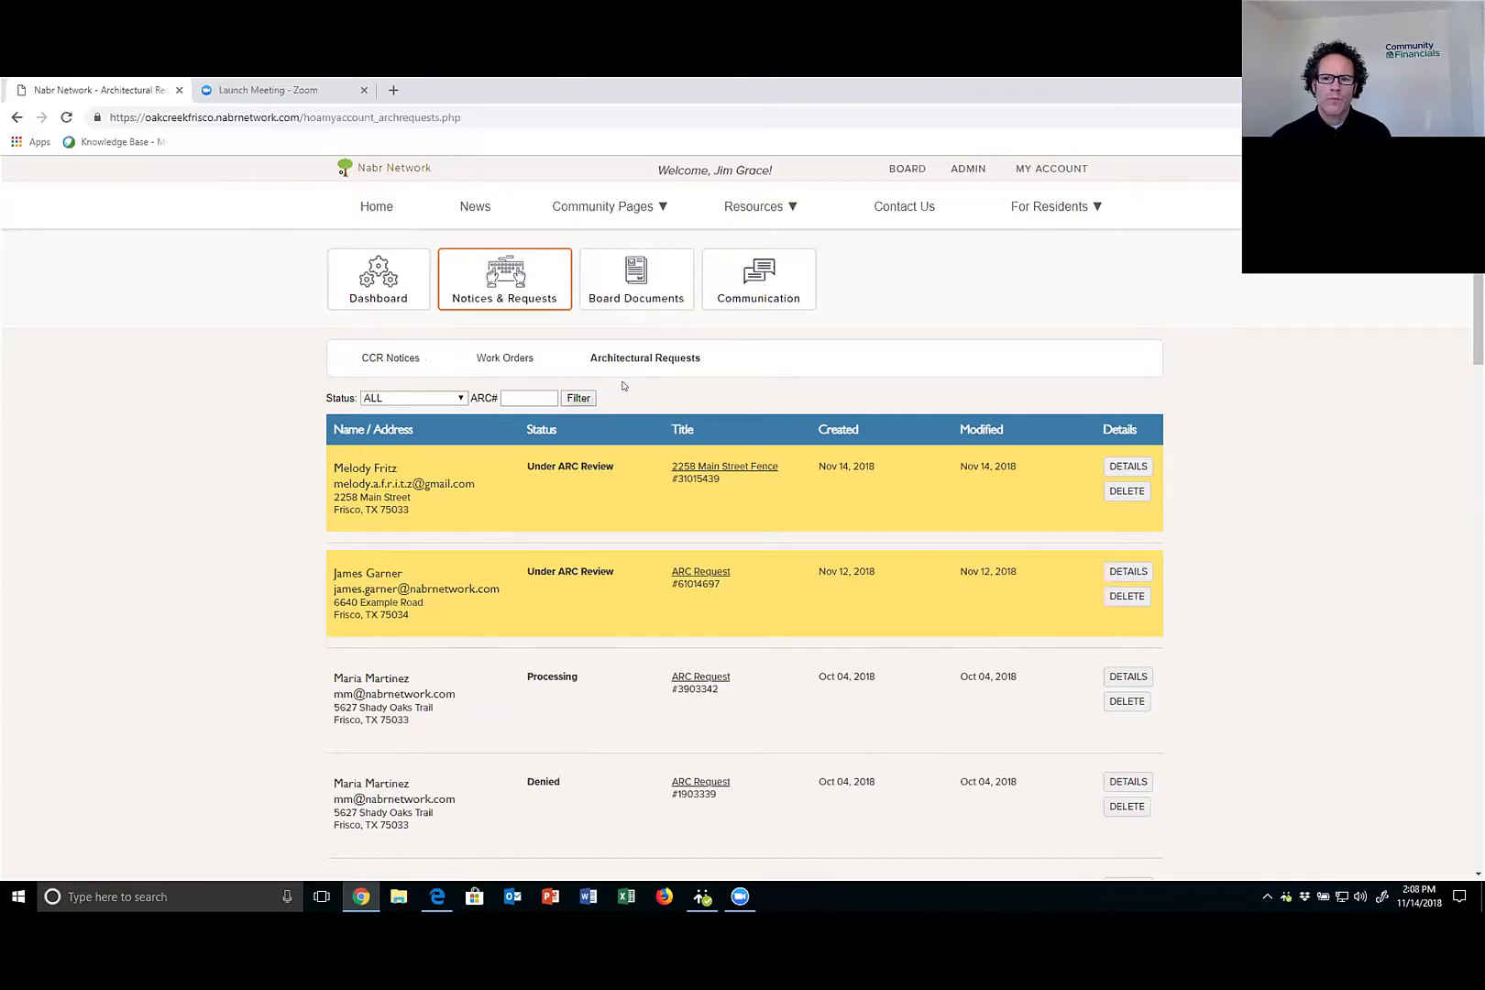
left_click(403, 275)
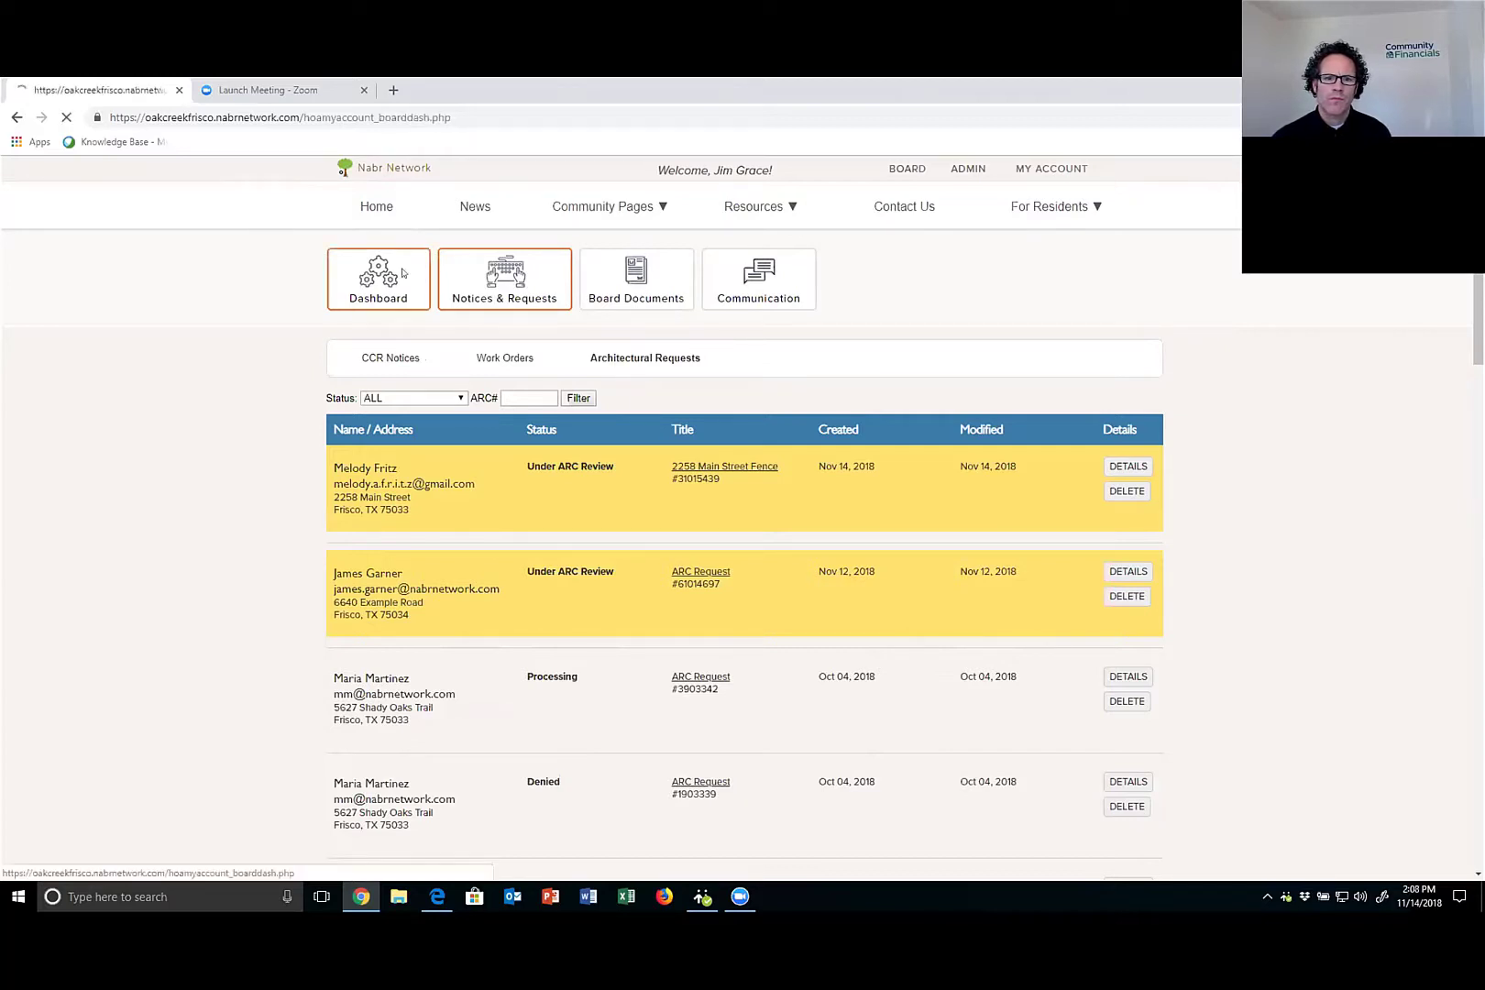
Open the board documents and show the available document categories.
left_click(627, 282)
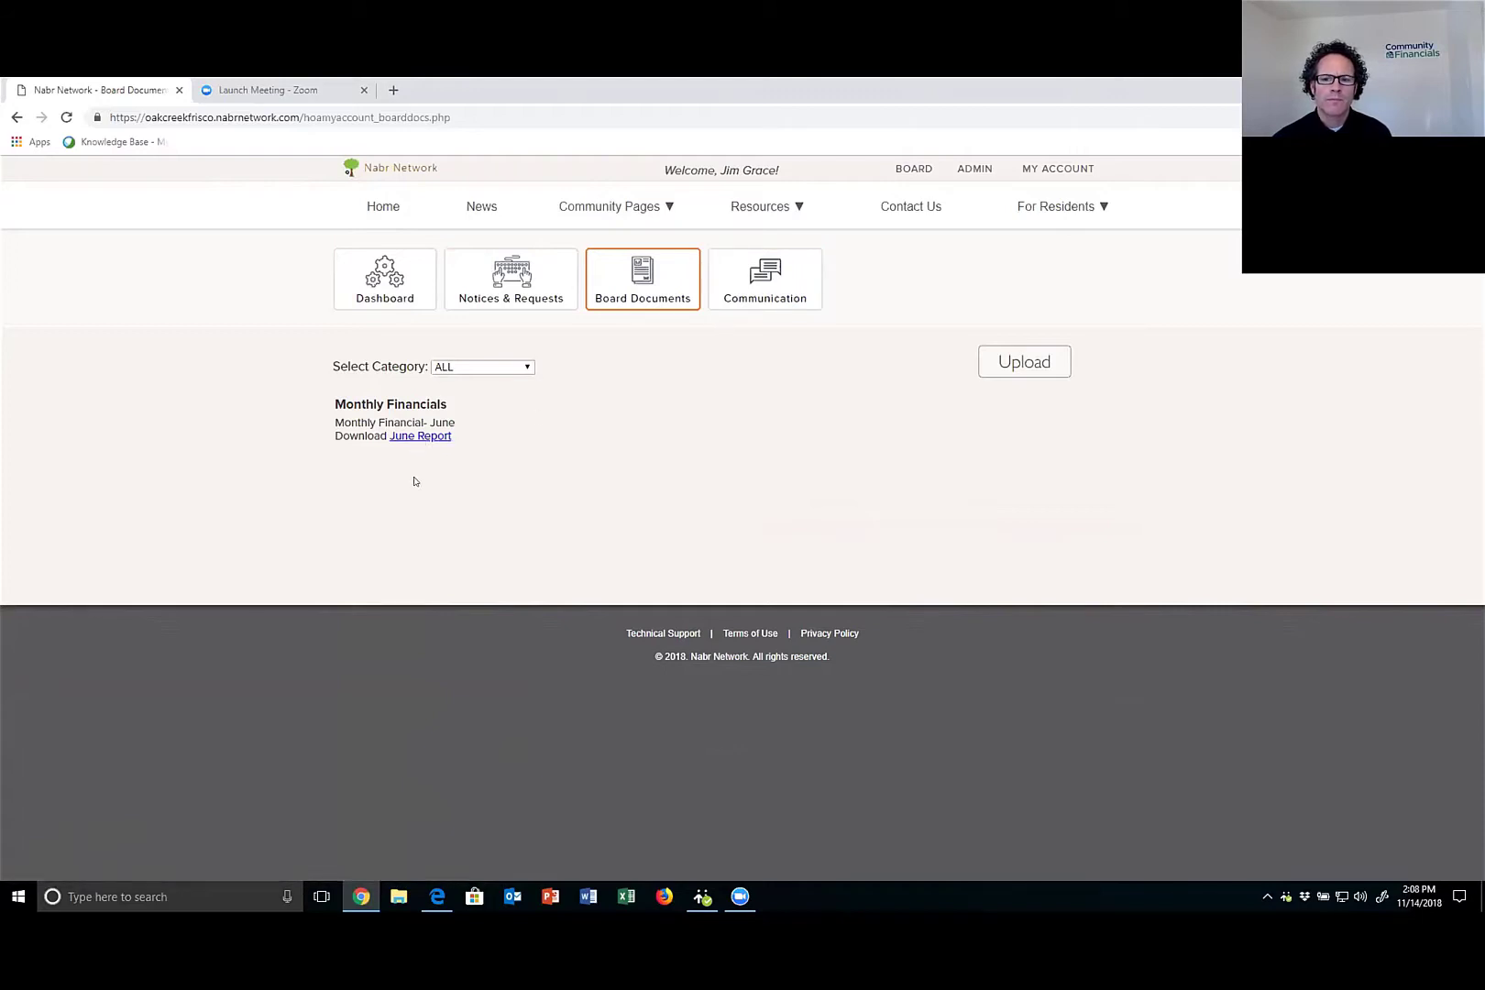
left_click(527, 367)
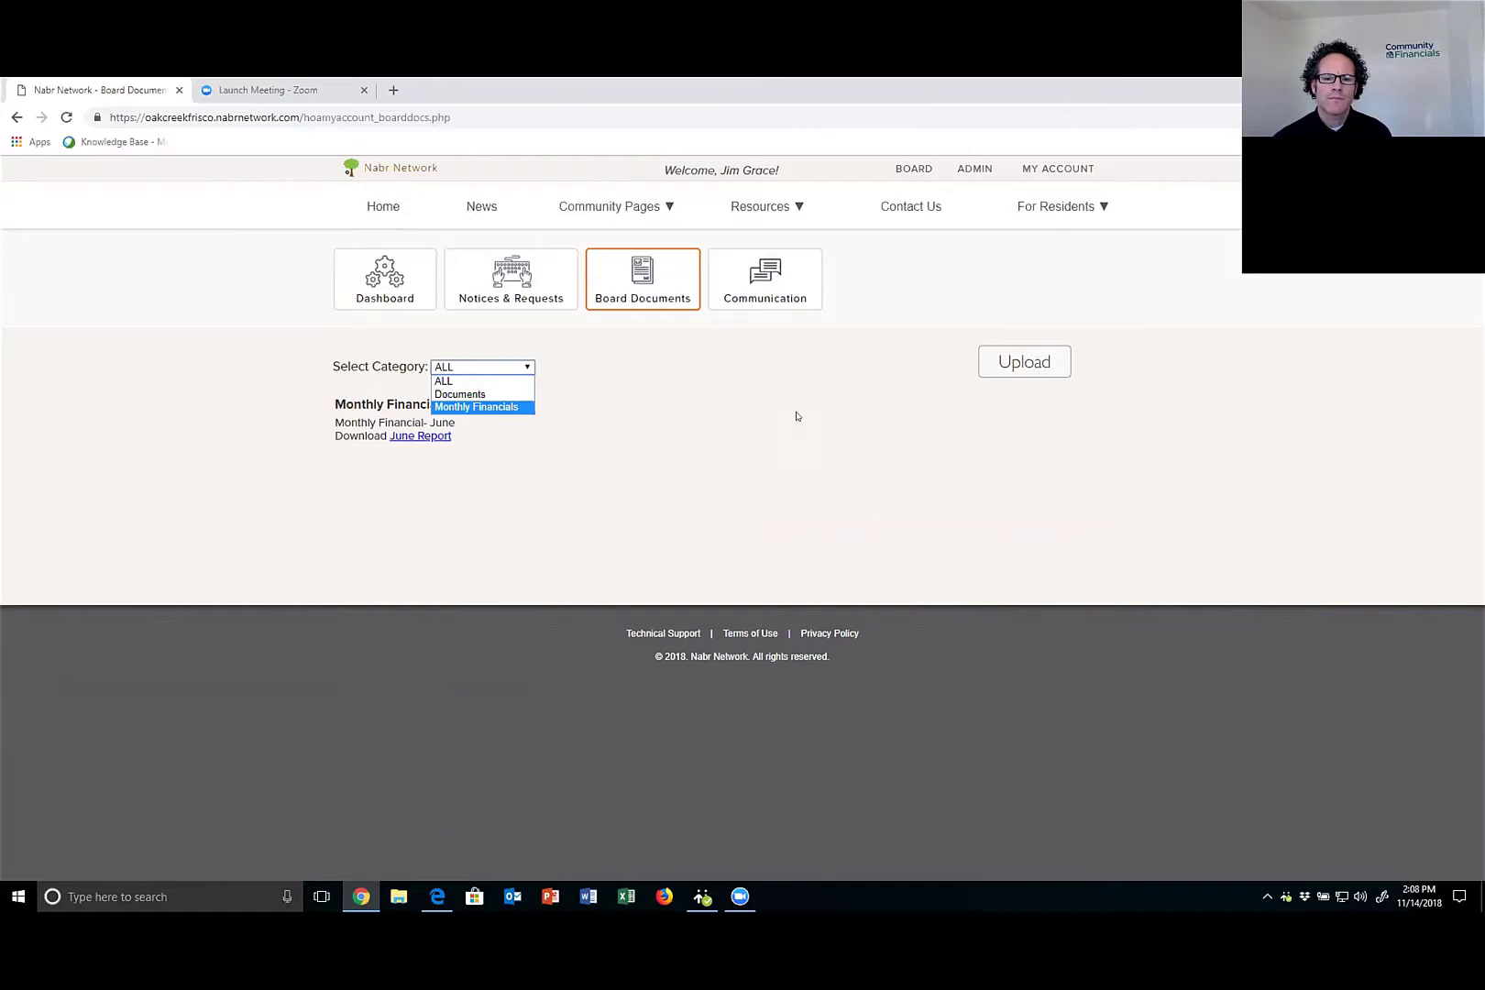
Open the board's communication area and look through the posts in the Board Feed.
left_click(774, 286)
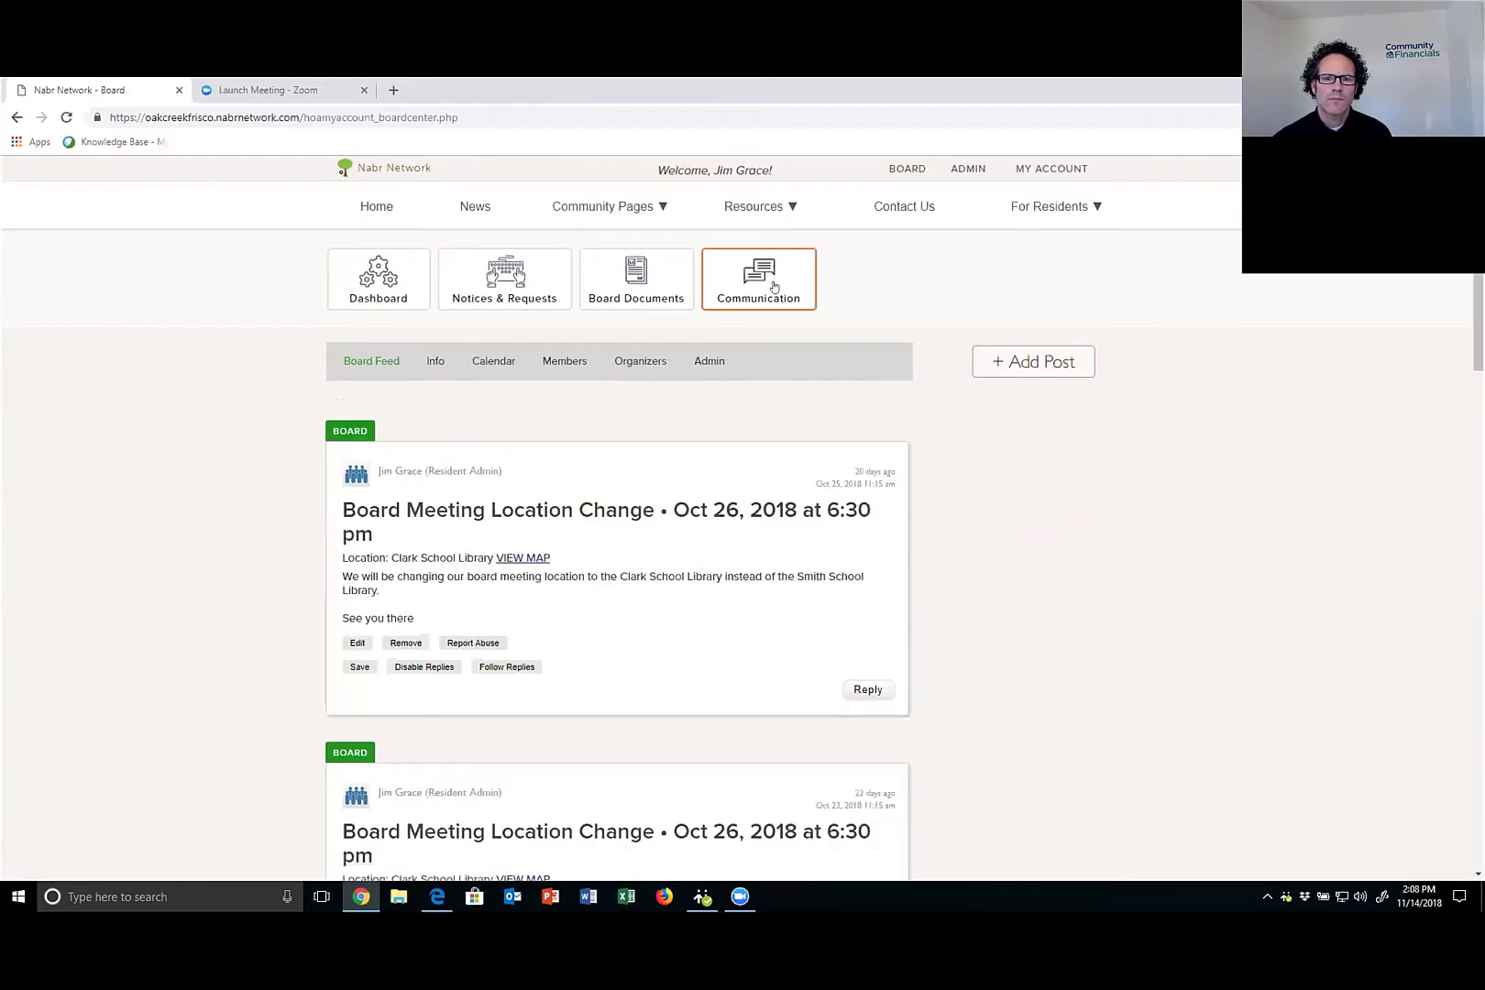
scroll(706, 439, "down", 4)
scroll(697, 384, "up", 5)
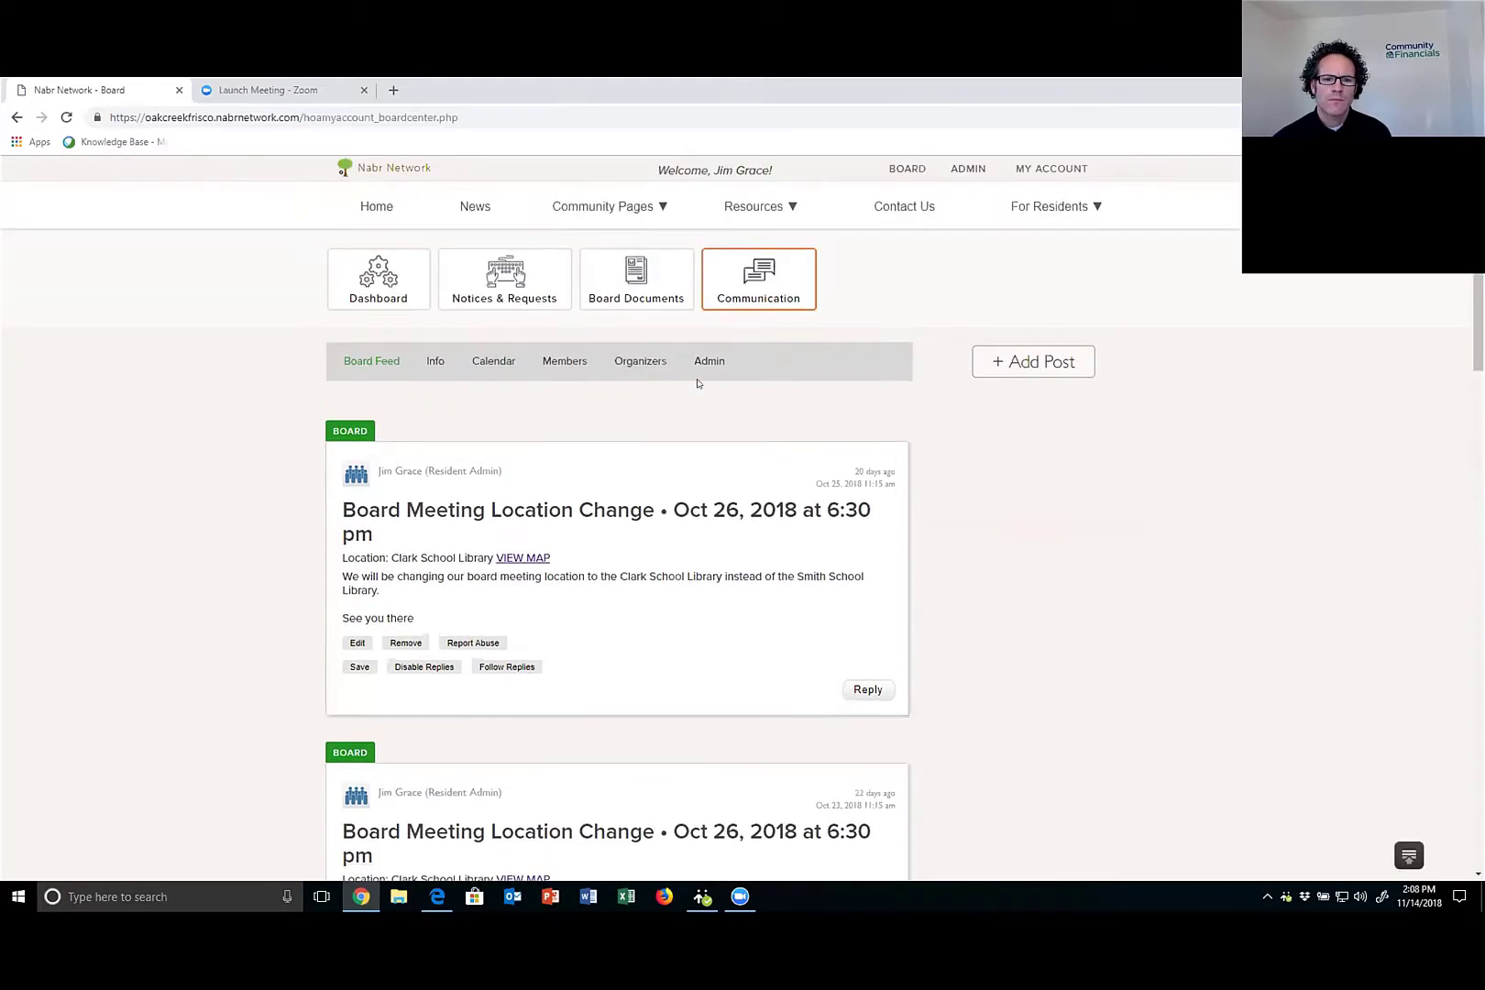
scroll(721, 454, "down", 4)
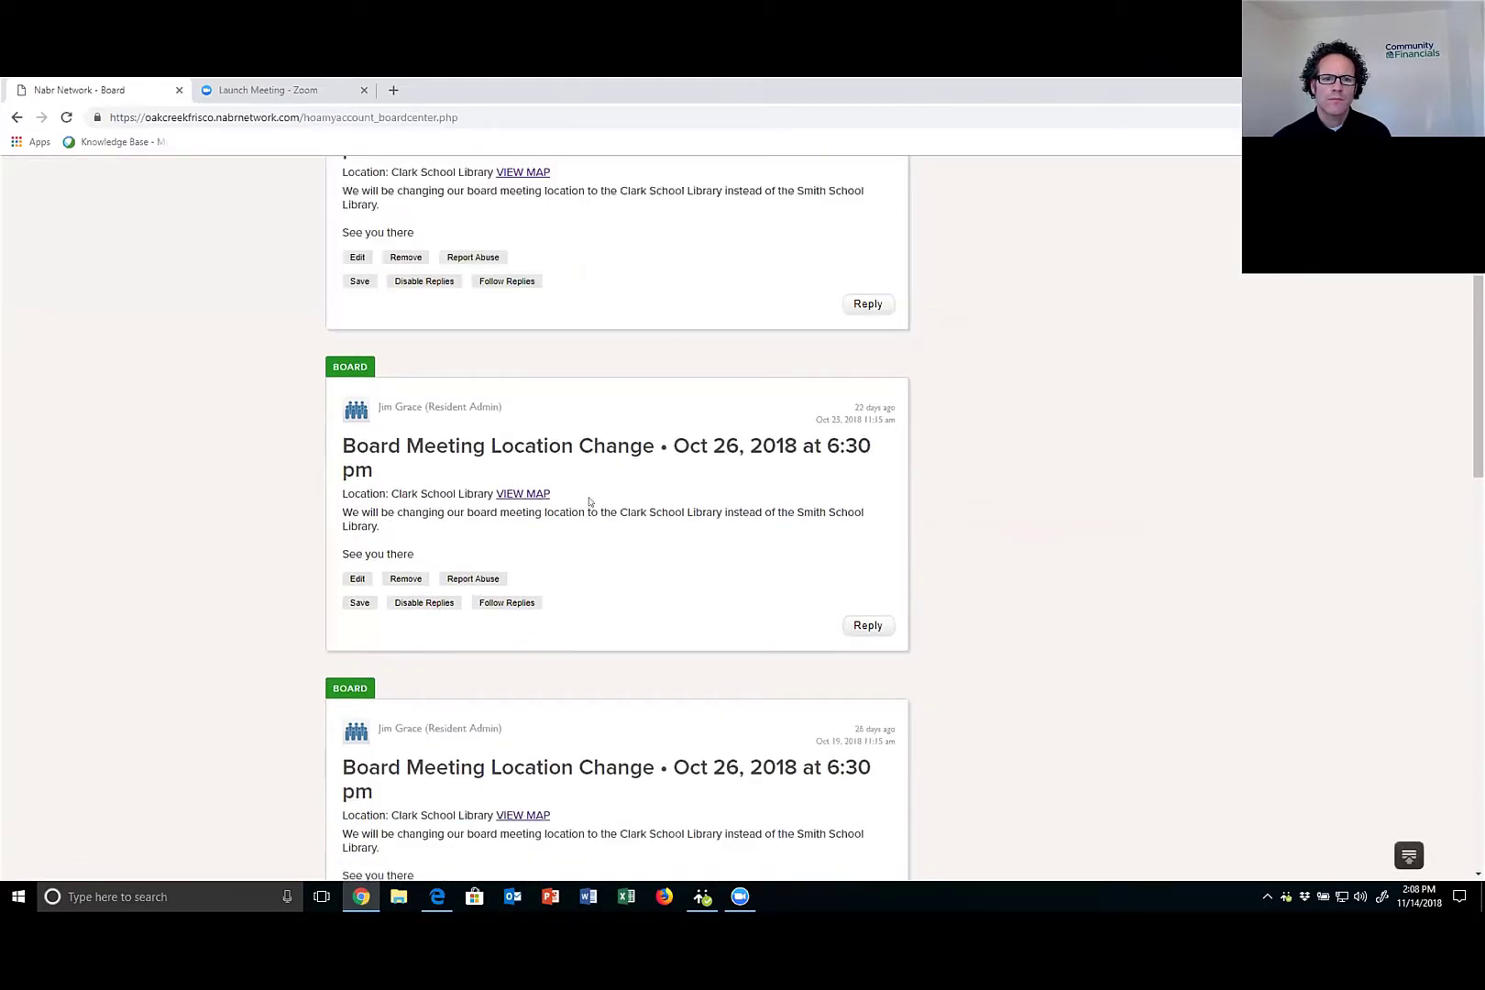
scroll(594, 565, "down", 10)
scroll(591, 566, "down", 5)
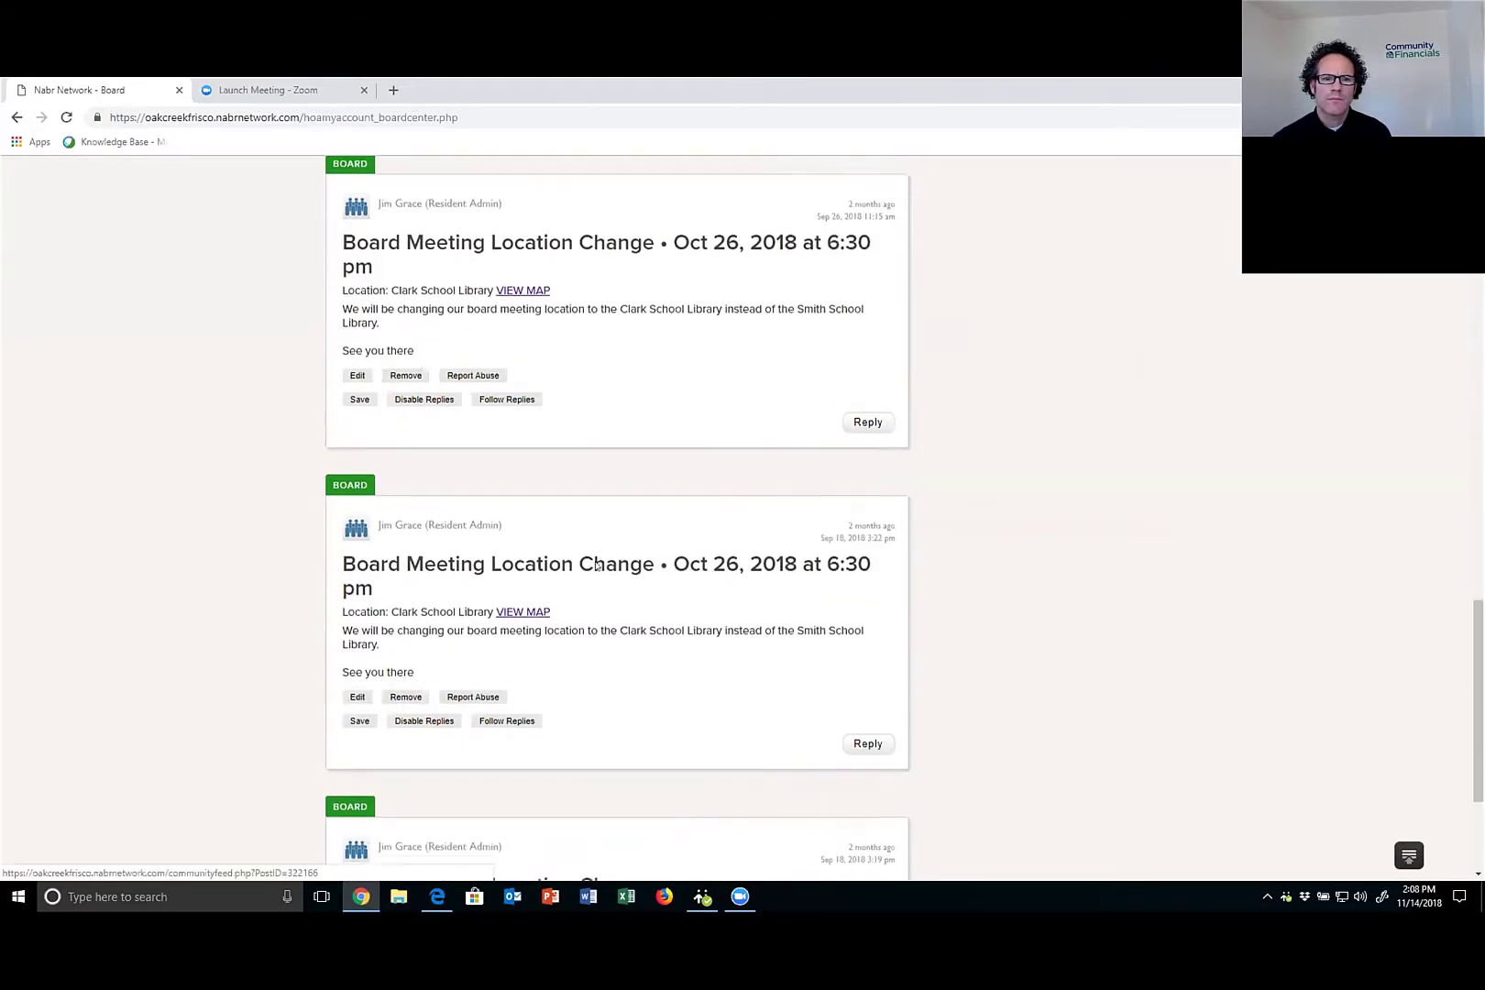
scroll(594, 565, "up", 15)
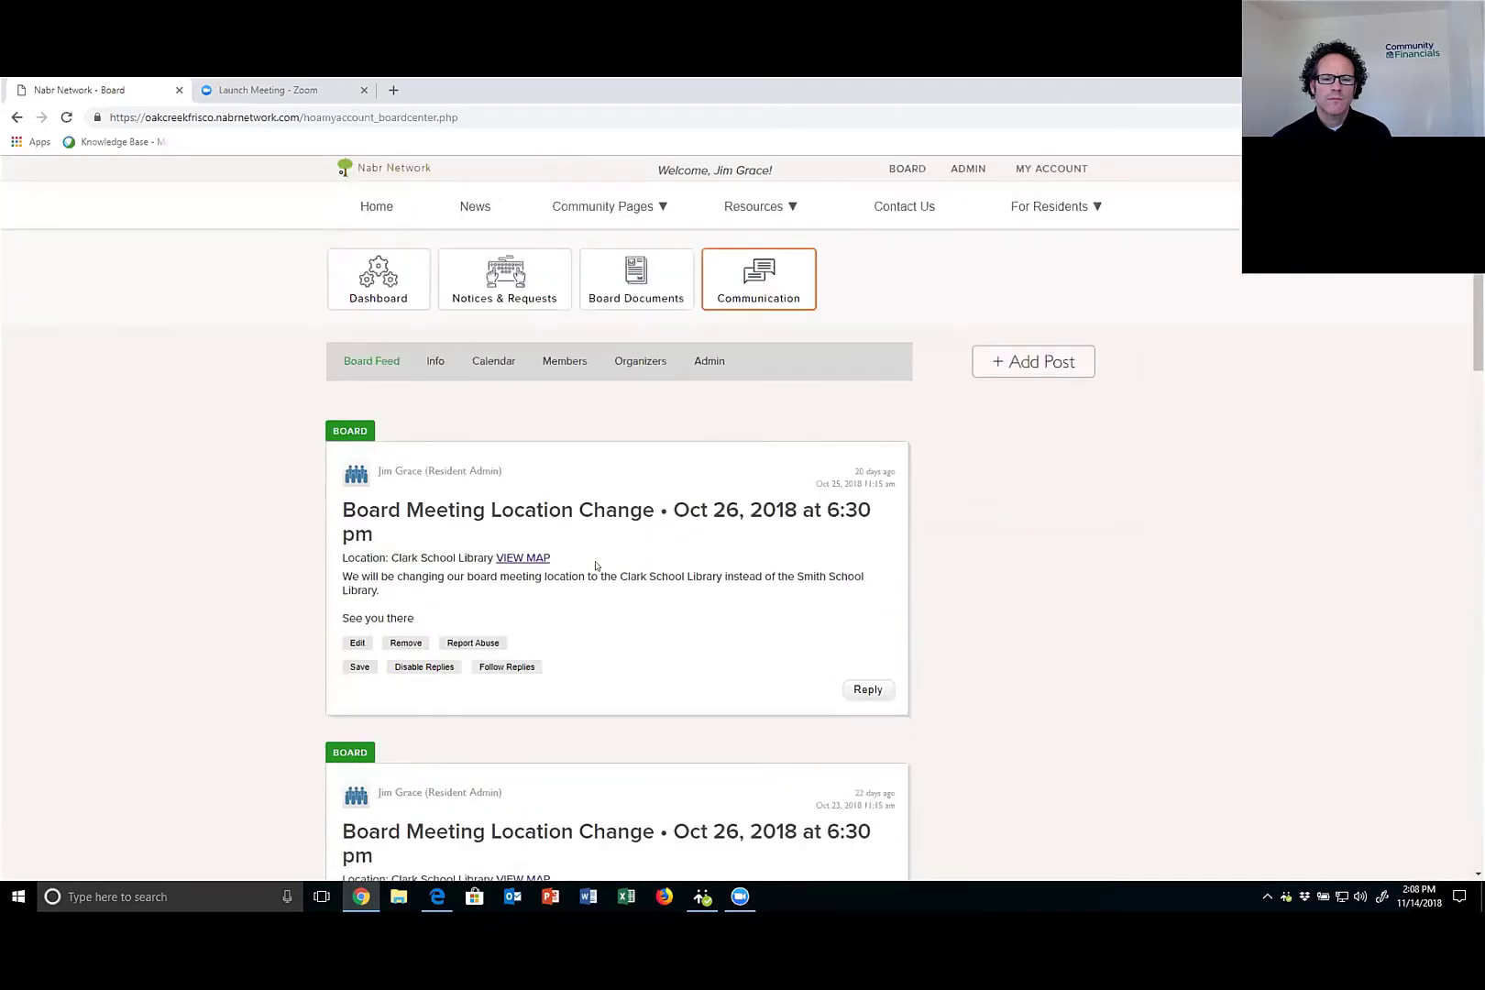
Open the board calendar and look over its month view.
left_click(488, 360)
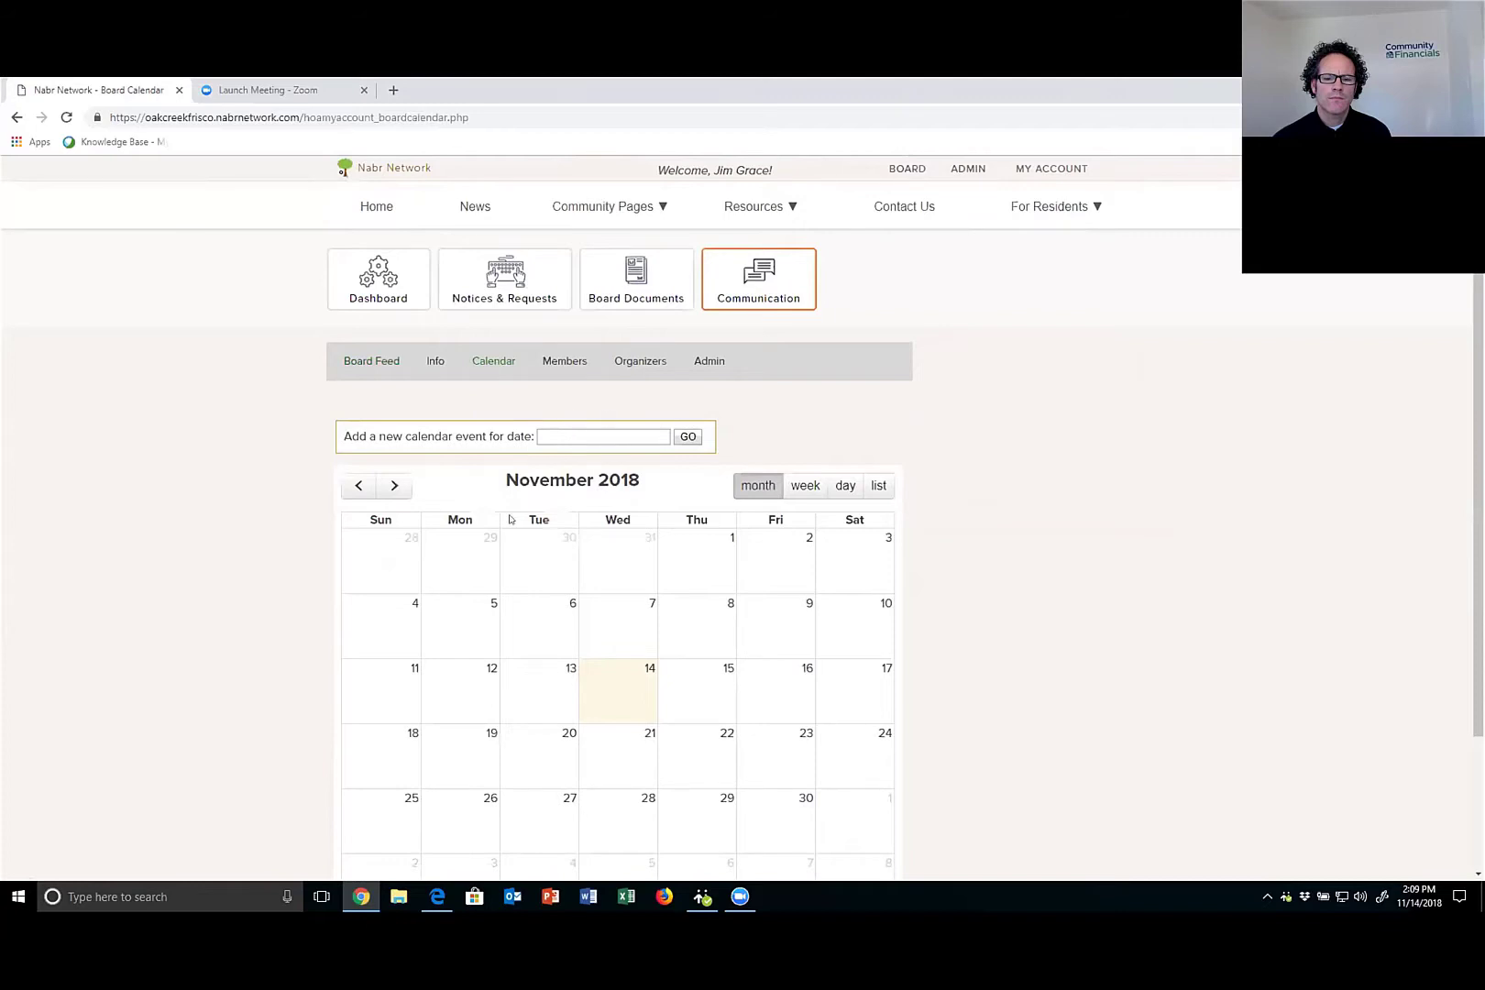
scroll(480, 620, "down", 3)
scroll(480, 620, "up", 3)
Open the residents' Community Feed and start a new post.
mouse_move(1054, 170)
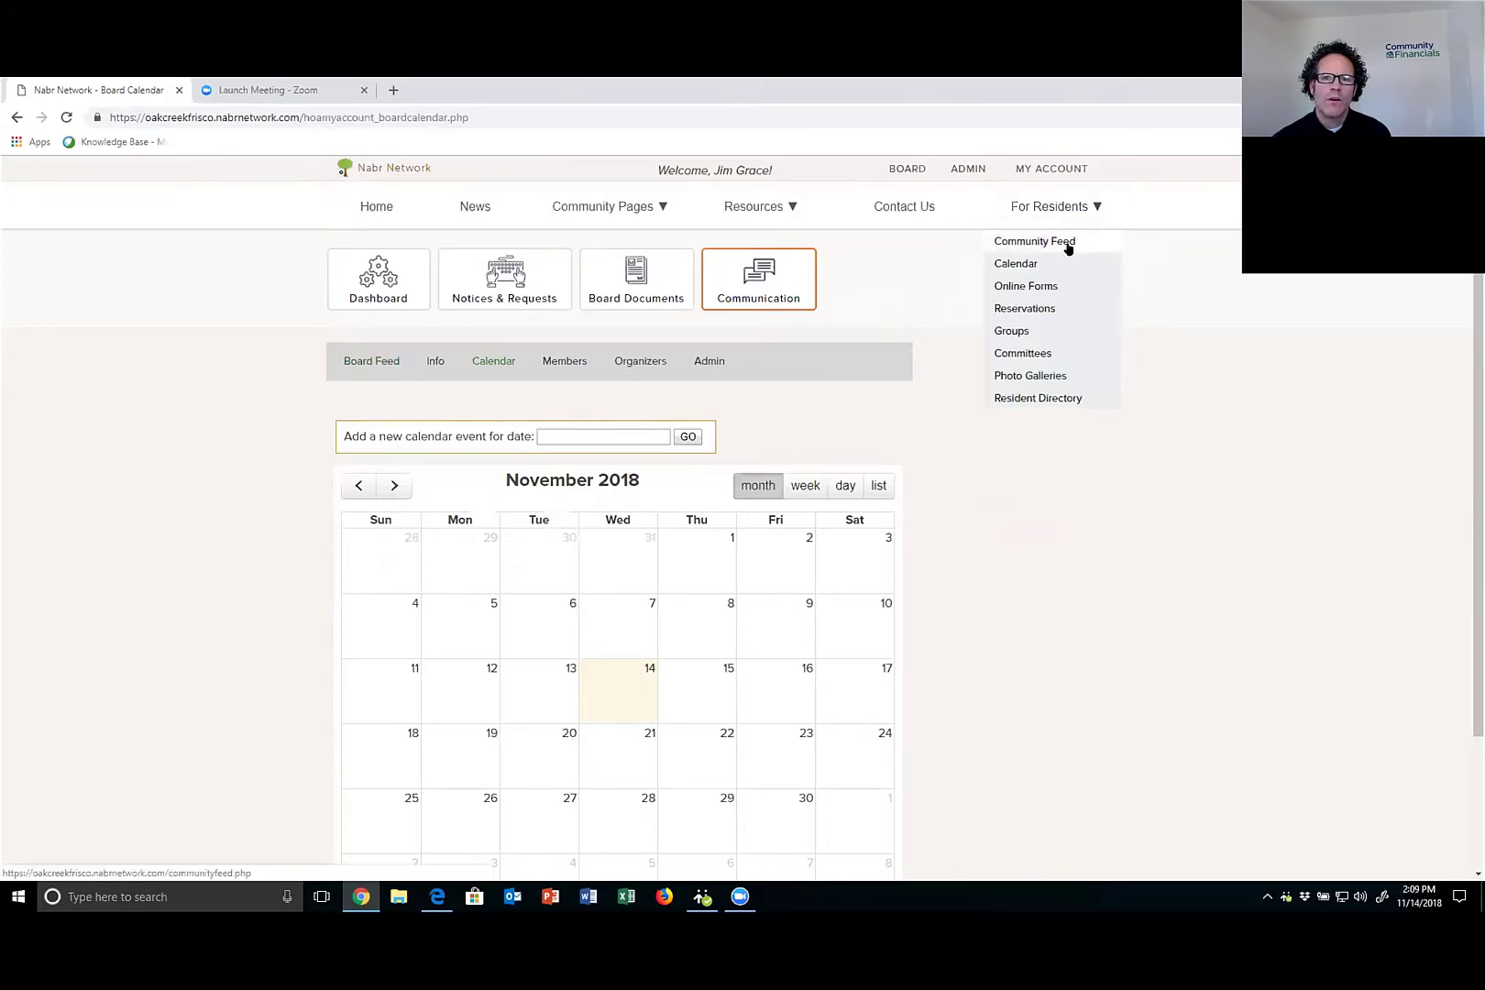
left_click(1064, 246)
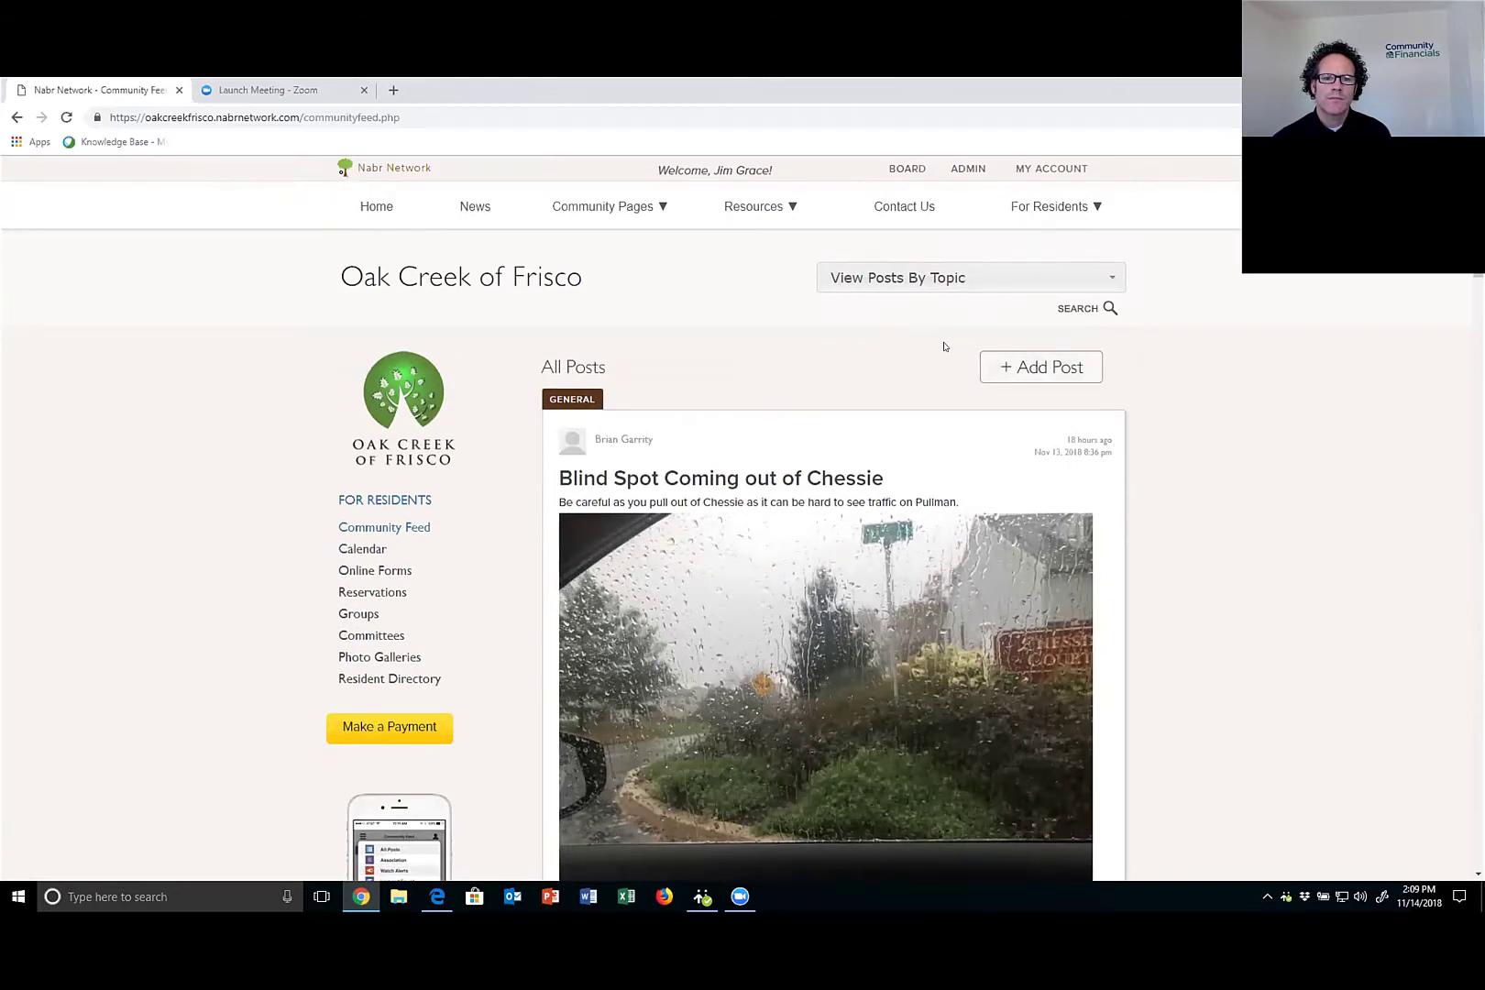
left_click(1048, 370)
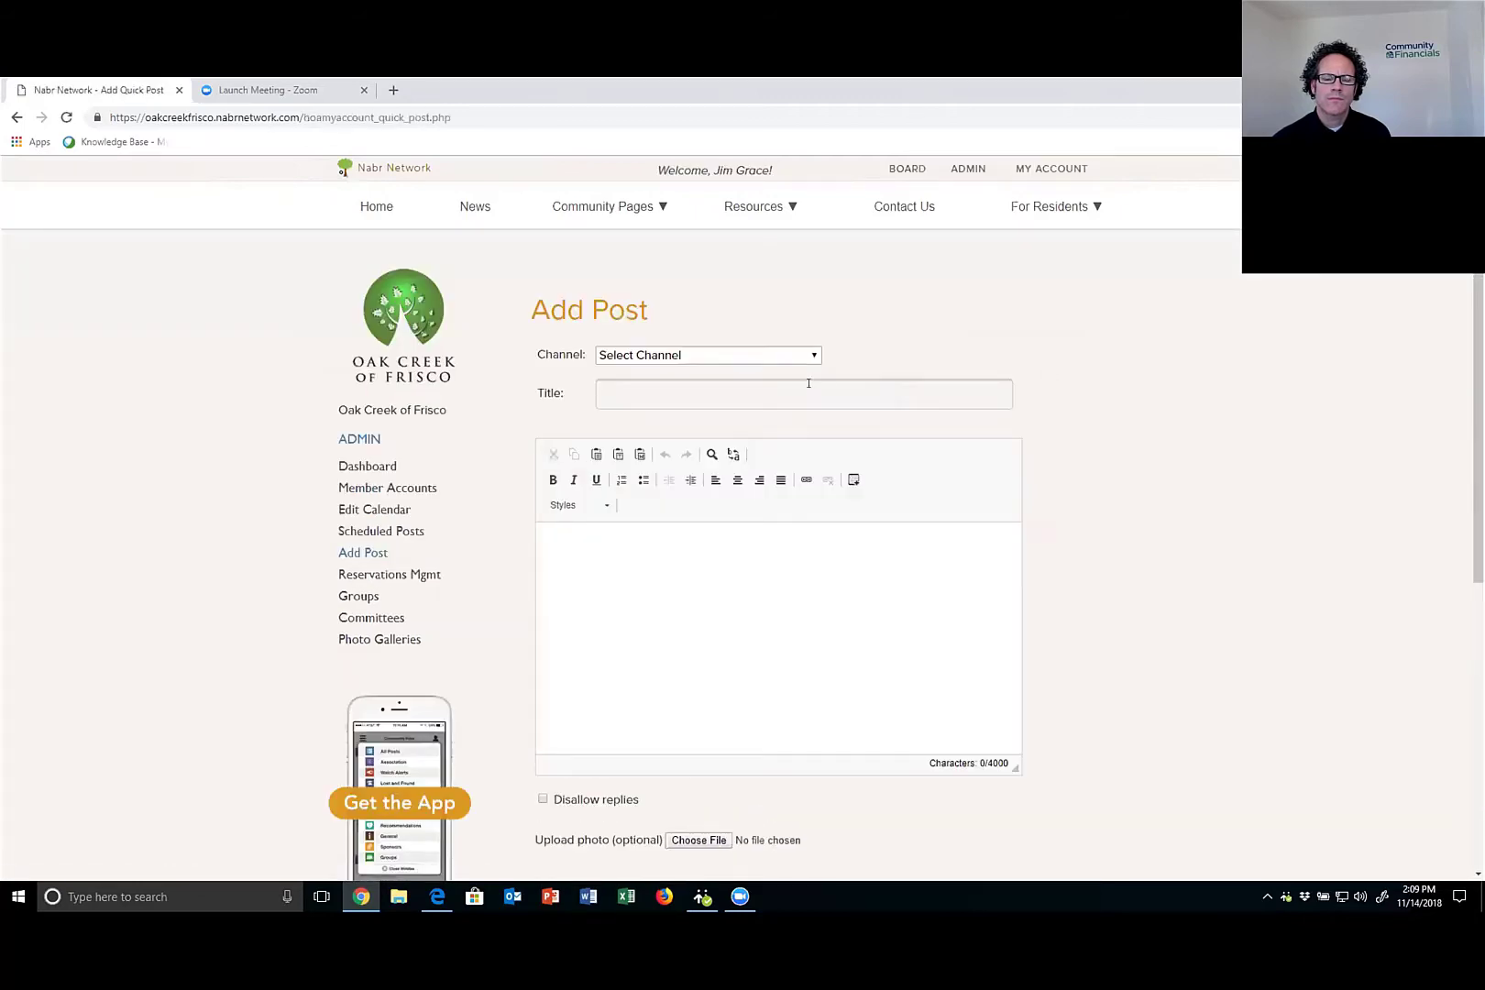
Set the post's channel to Association News and its title to "Broken Gate at the North Entry".
left_click(812, 357)
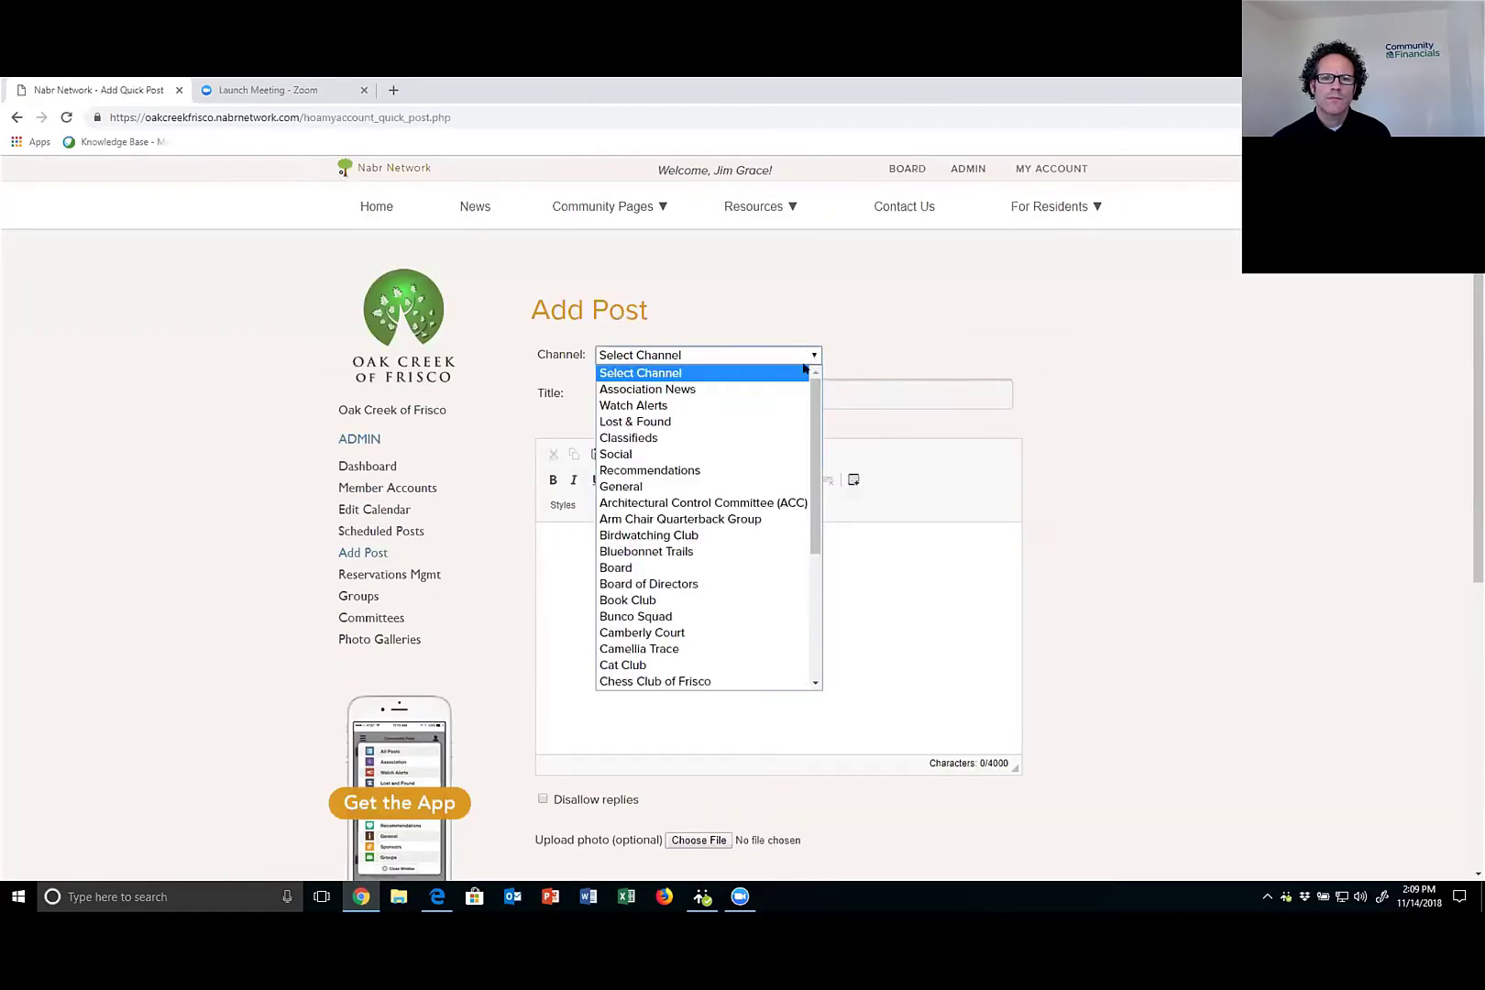
left_click(788, 390)
left_click(736, 387)
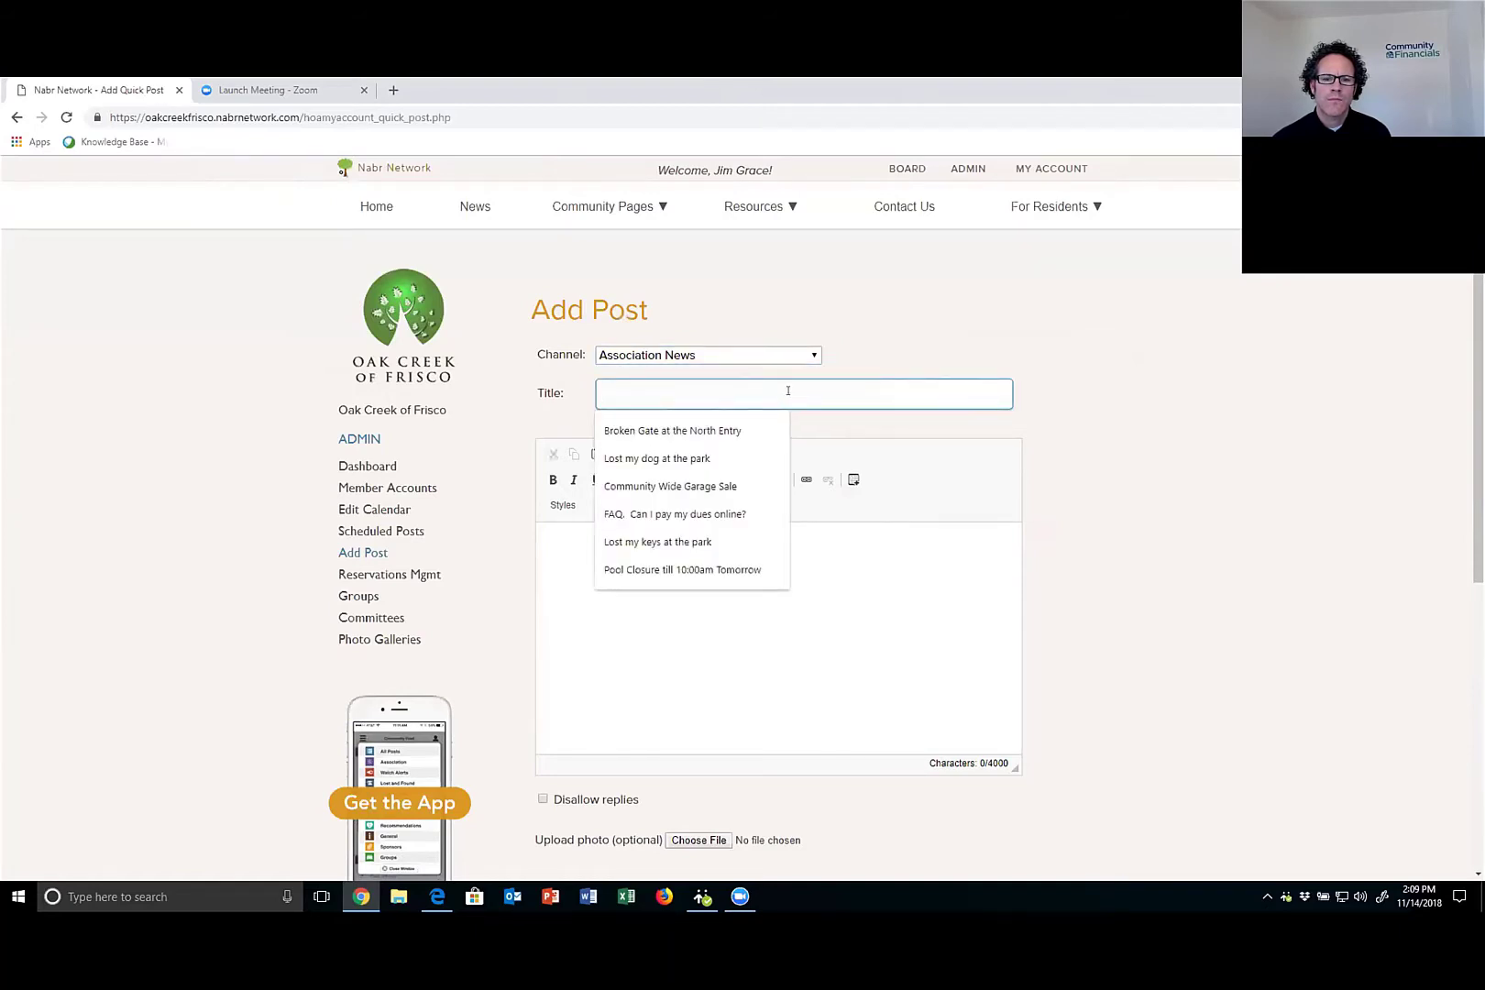
left_click(731, 428)
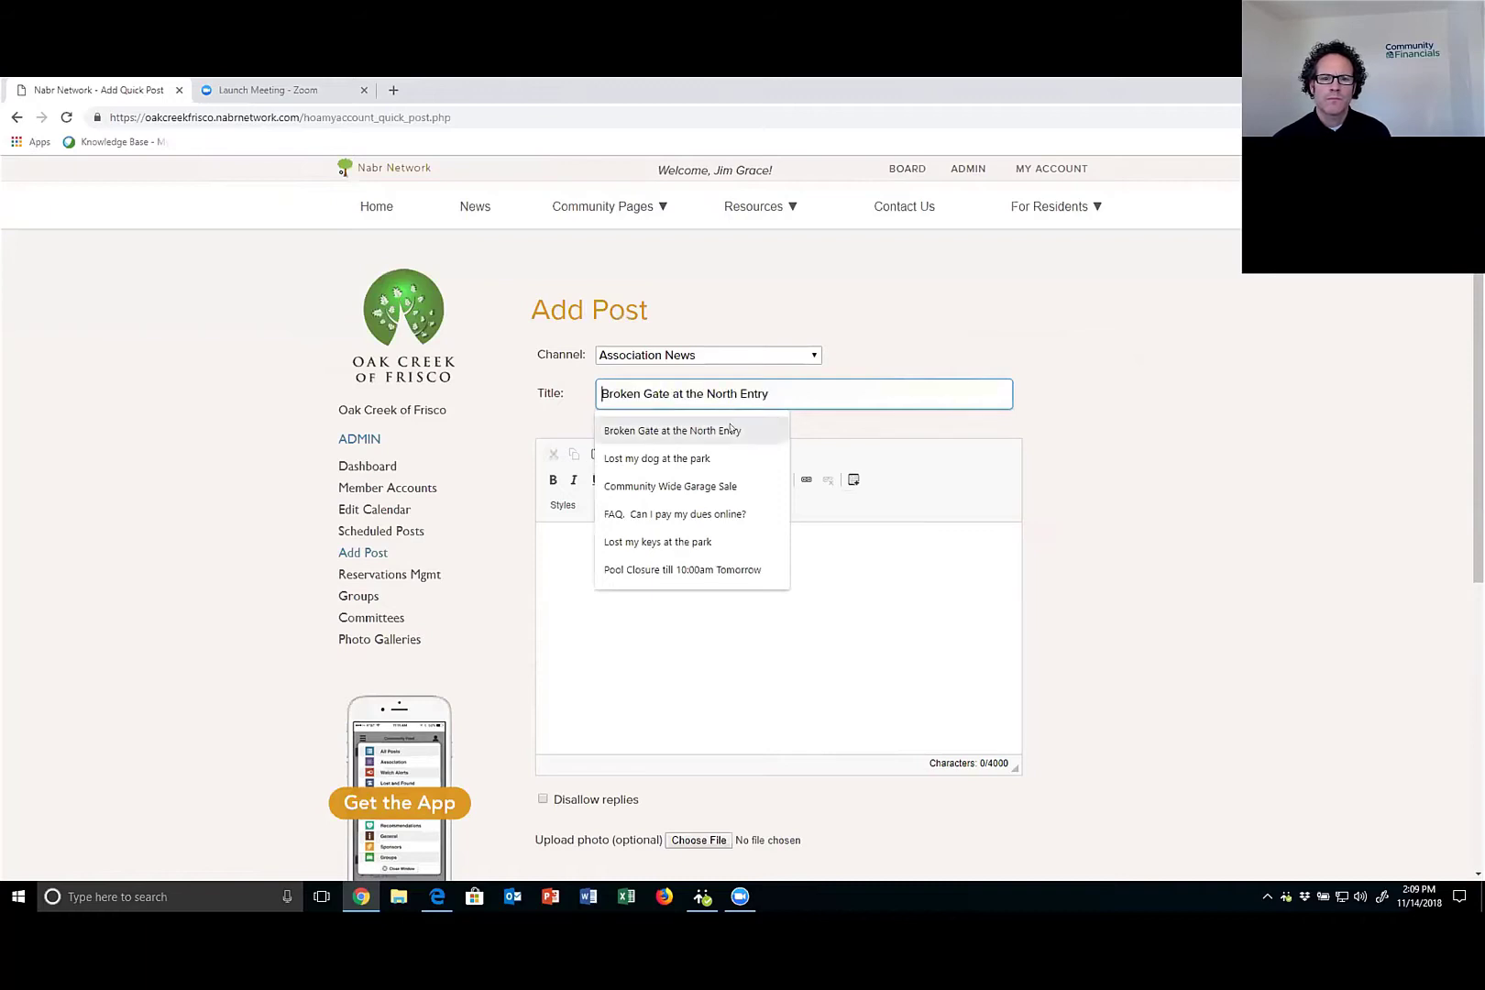
Write "Be sure to use the south entry" as the post's body text.
left_click(662, 613)
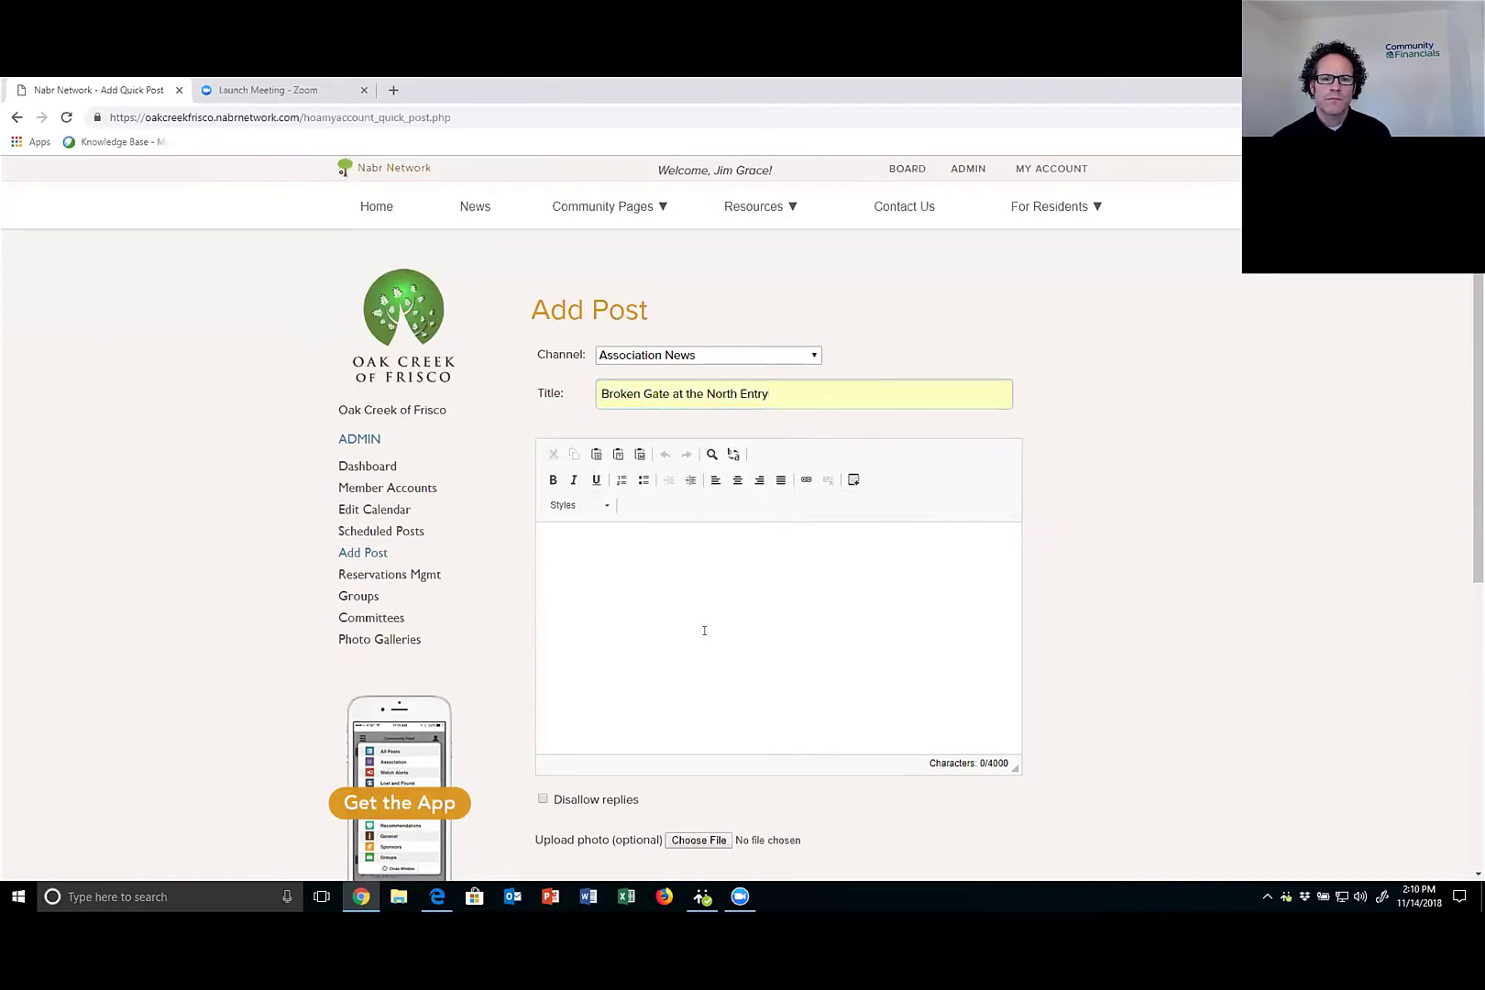
type("Be sure to use the sou")
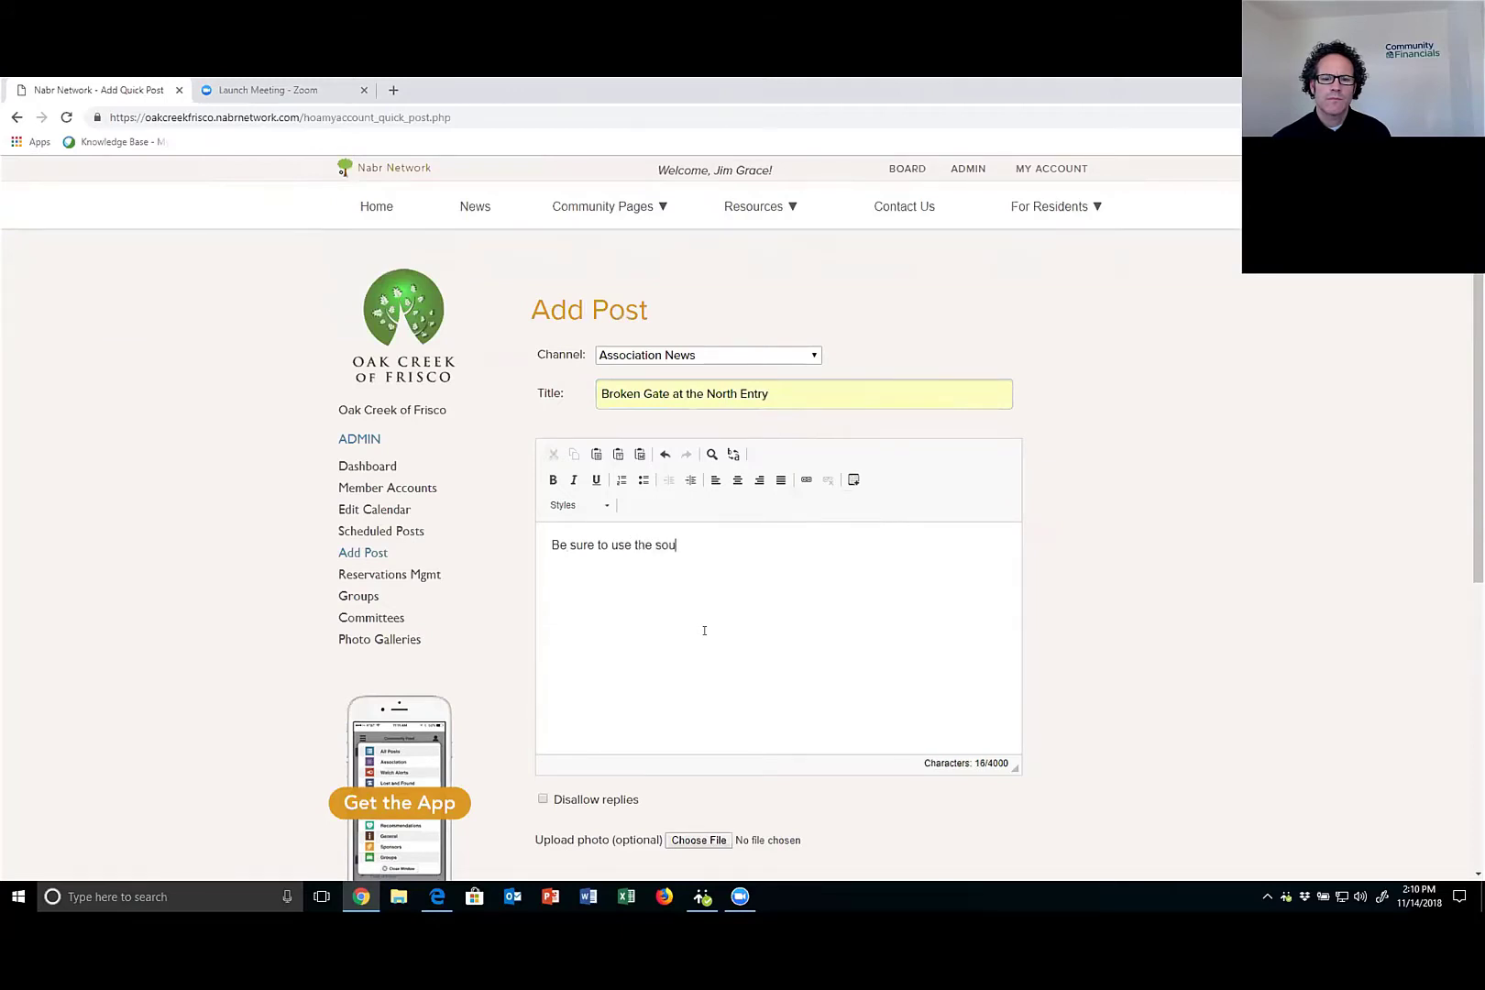
type("thentry")
key("BackSpace")
key("BackSpace")
key("BackSpace")
key("BackSpace")
key("BackSpace")
type("entry")
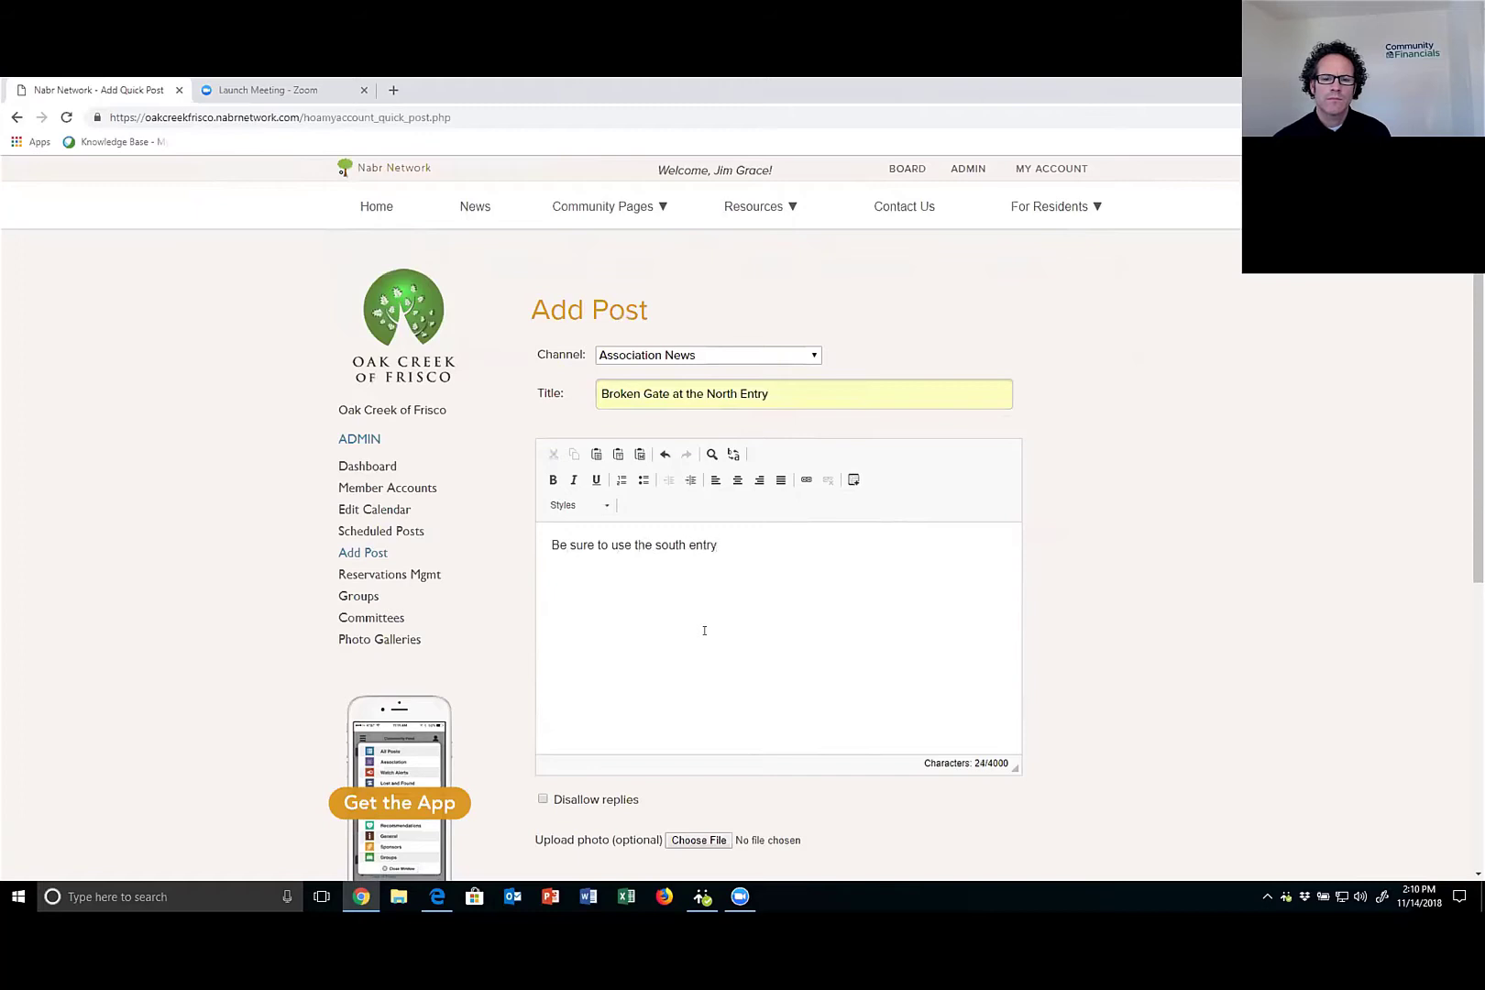
Add the picture brokenGate.jpg from the Pictures folder as the post's photo.
left_click(686, 840)
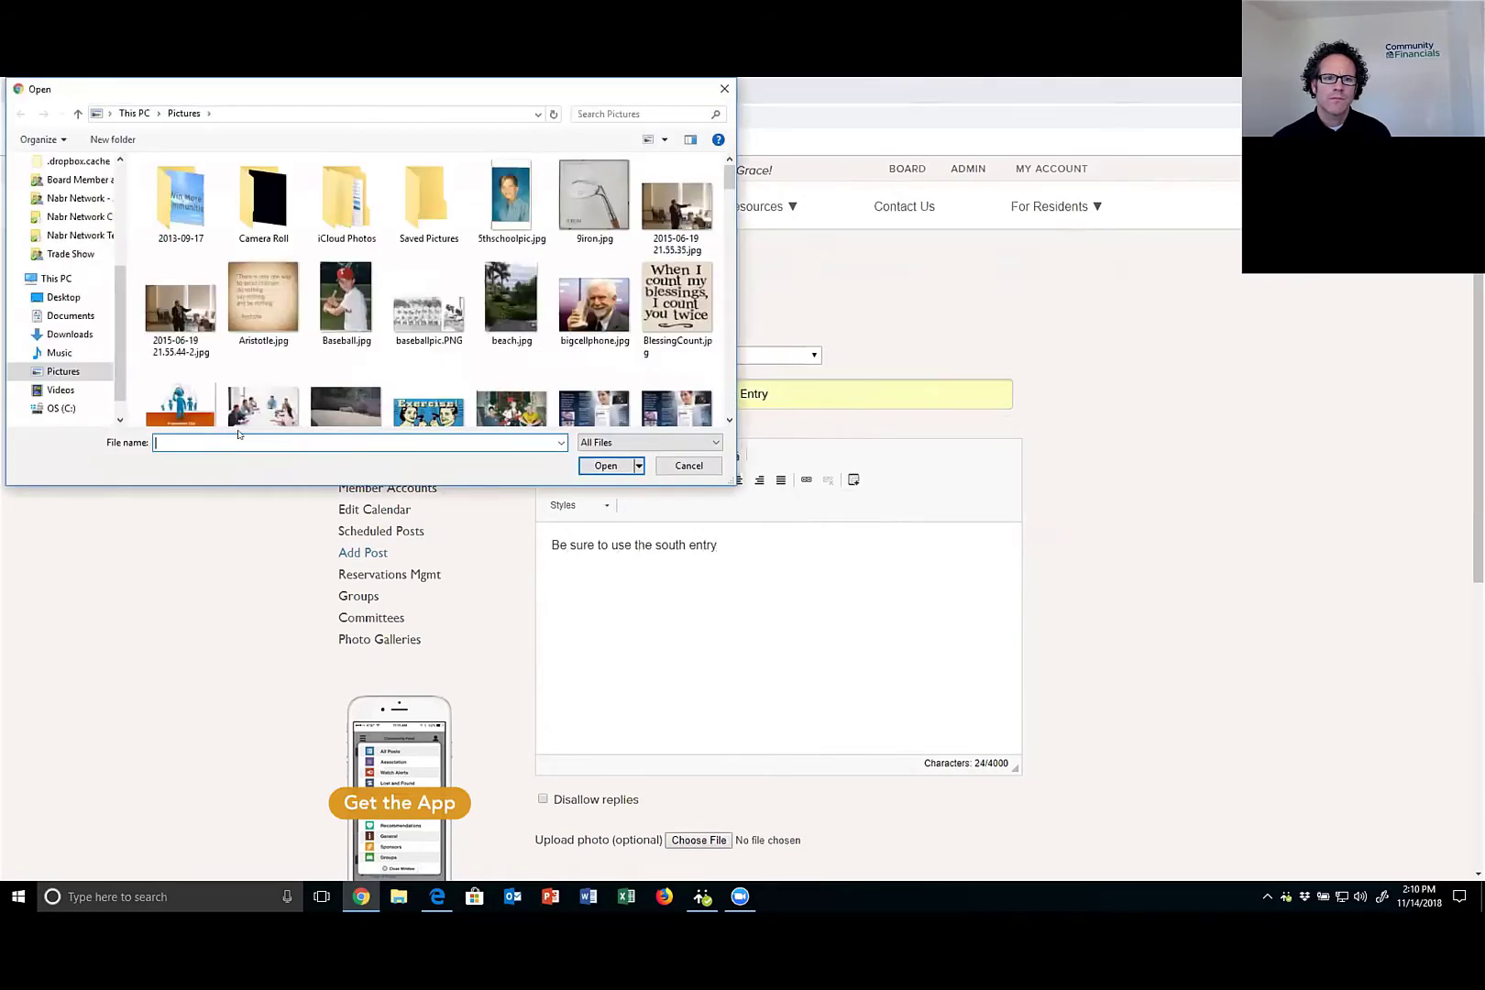
type("br")
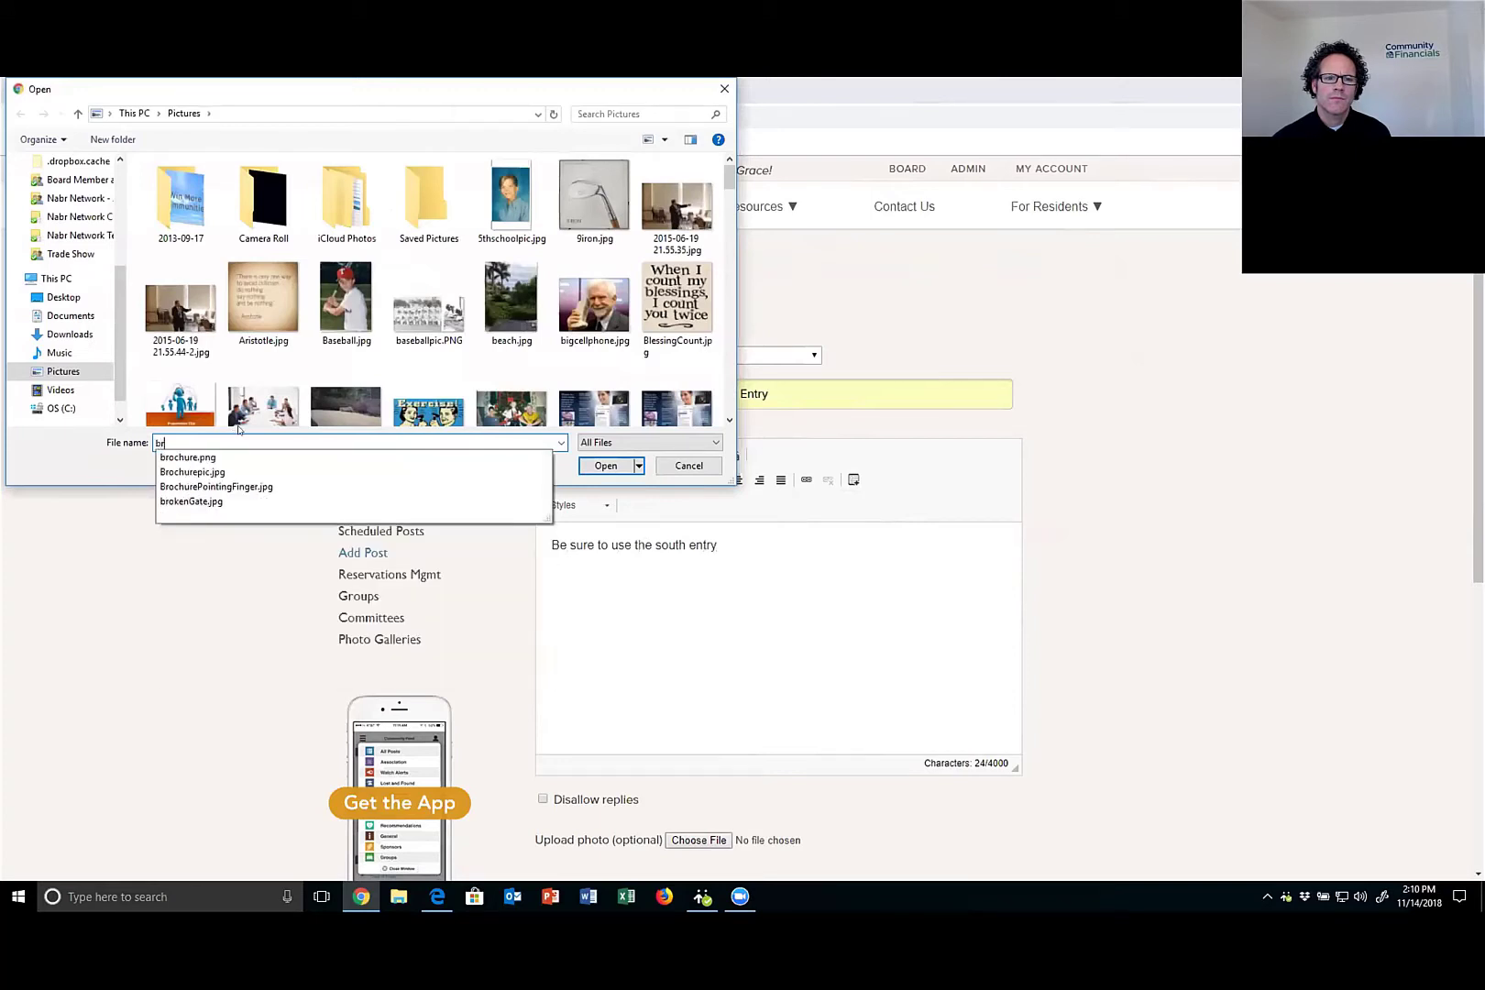
left_click(223, 501)
left_click(606, 466)
Submit the finished gate post to the Community Feed for Everyone.
scroll(623, 554, "down", 4)
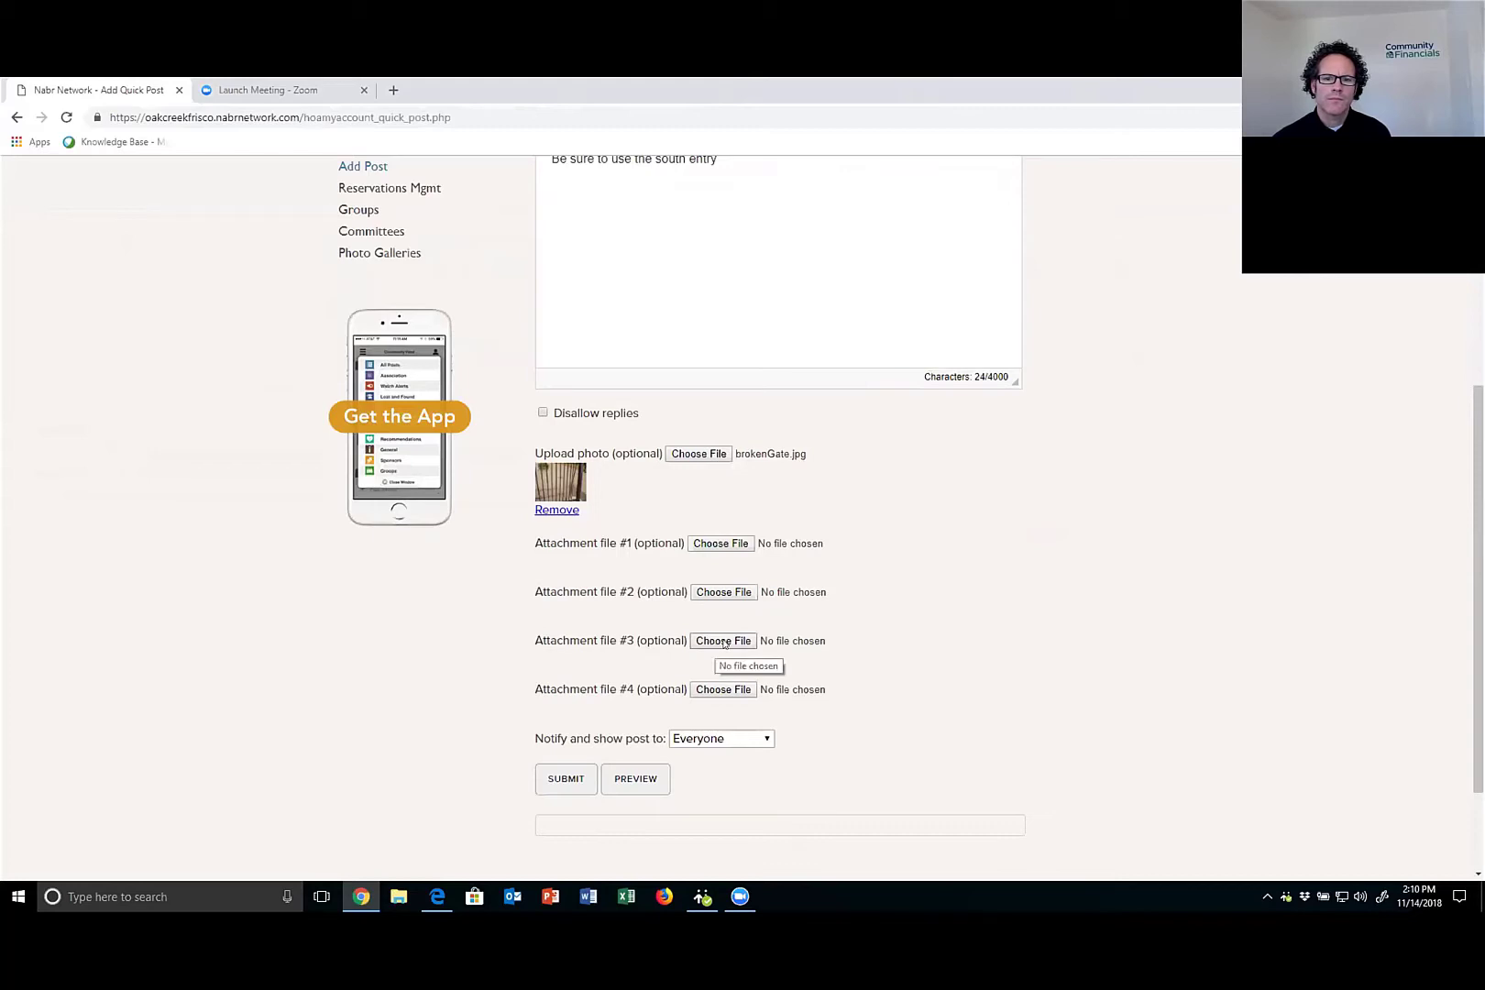
left_click(561, 778)
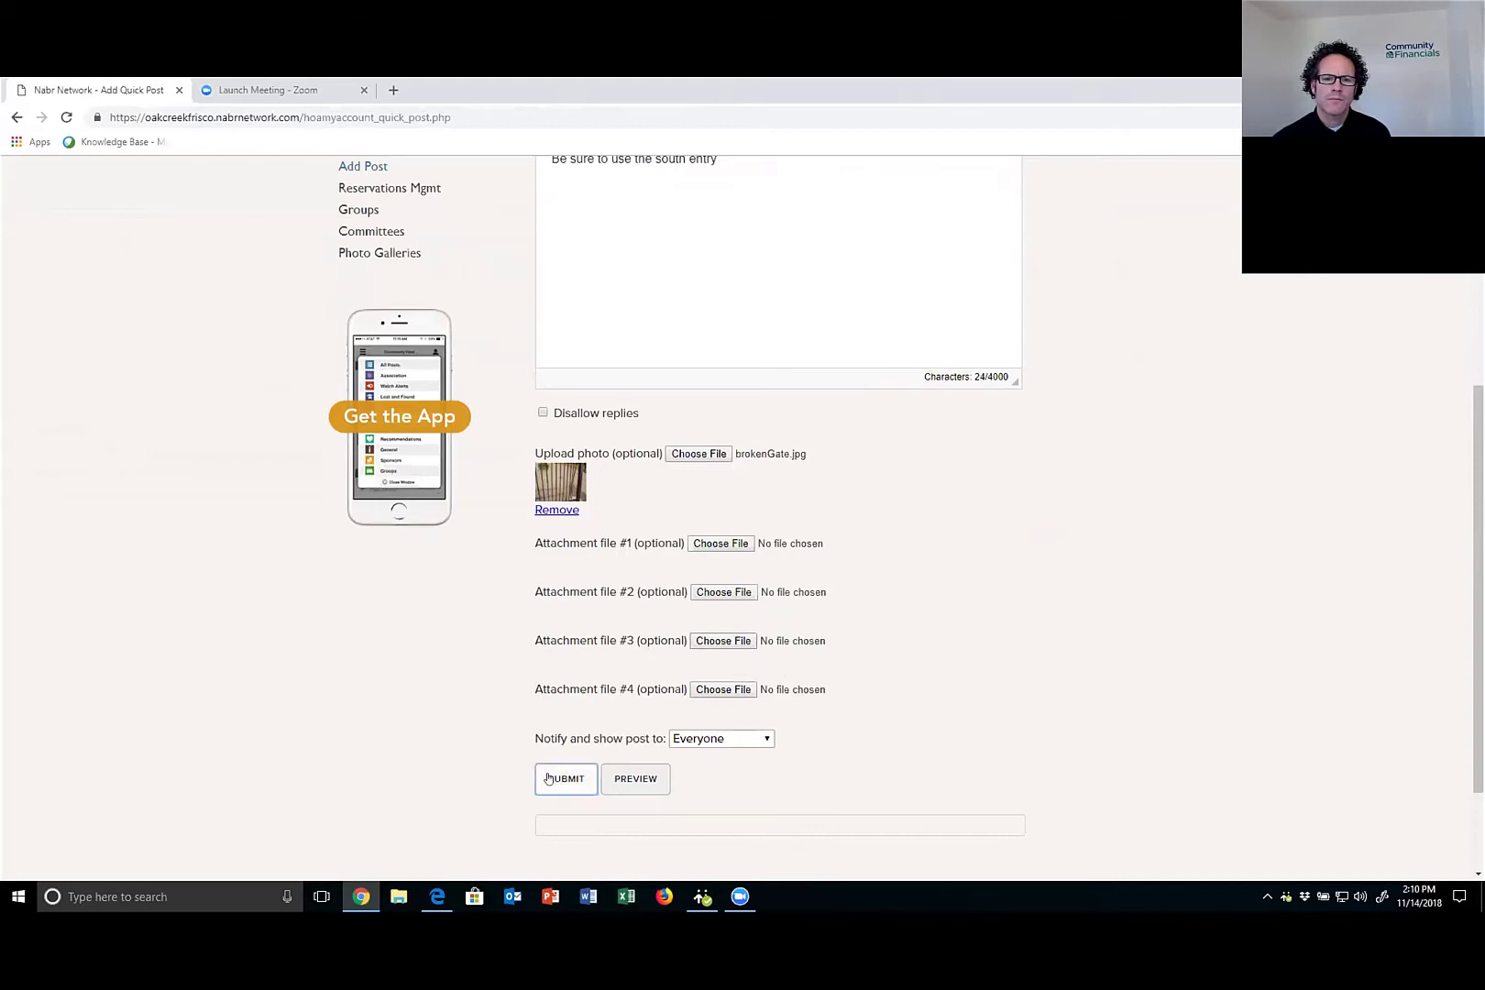
left_click(862, 202)
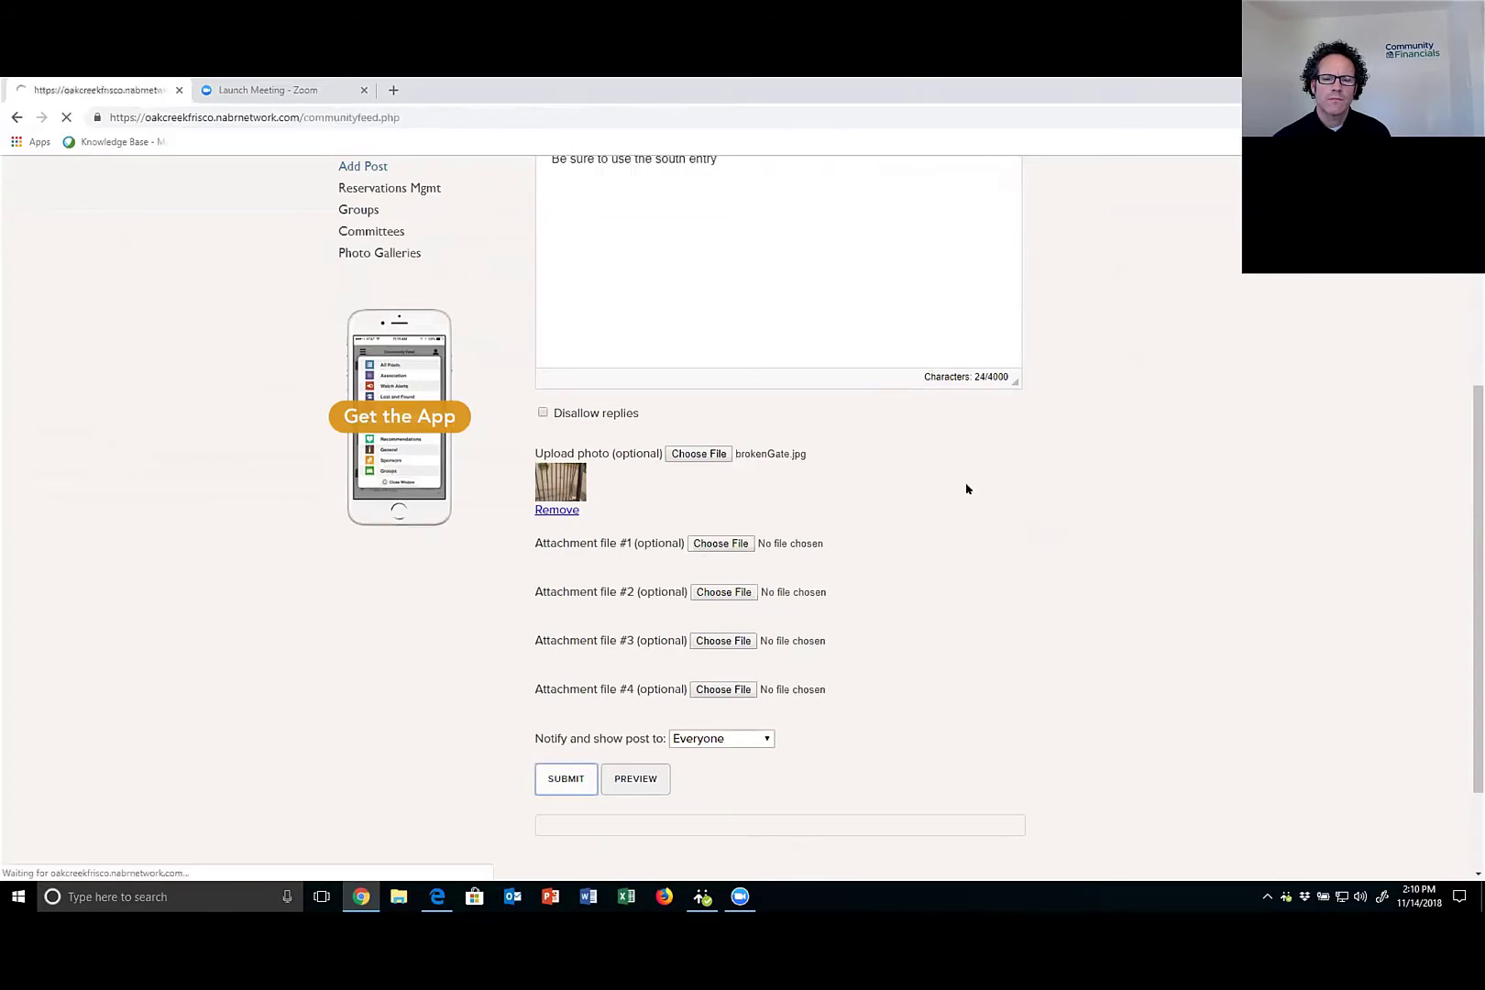
Review the published "Broken Gate at the North Entry" post, including its text and photo, in the Community Feed.
scroll(967, 484, "down", 5)
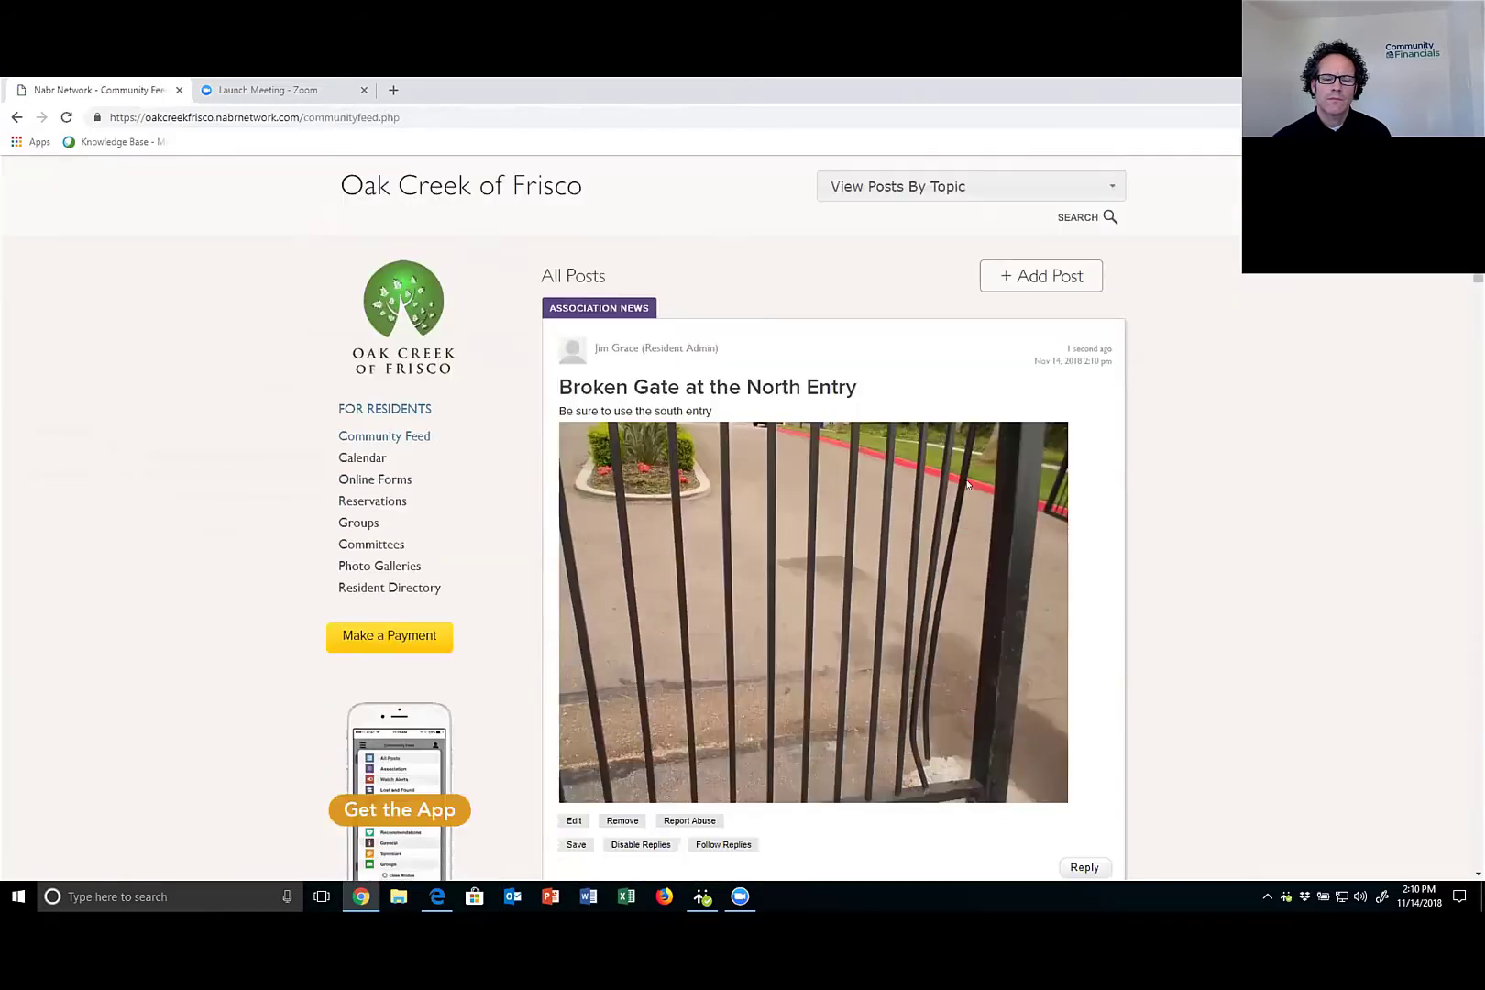
scroll(958, 486, "up", 5)
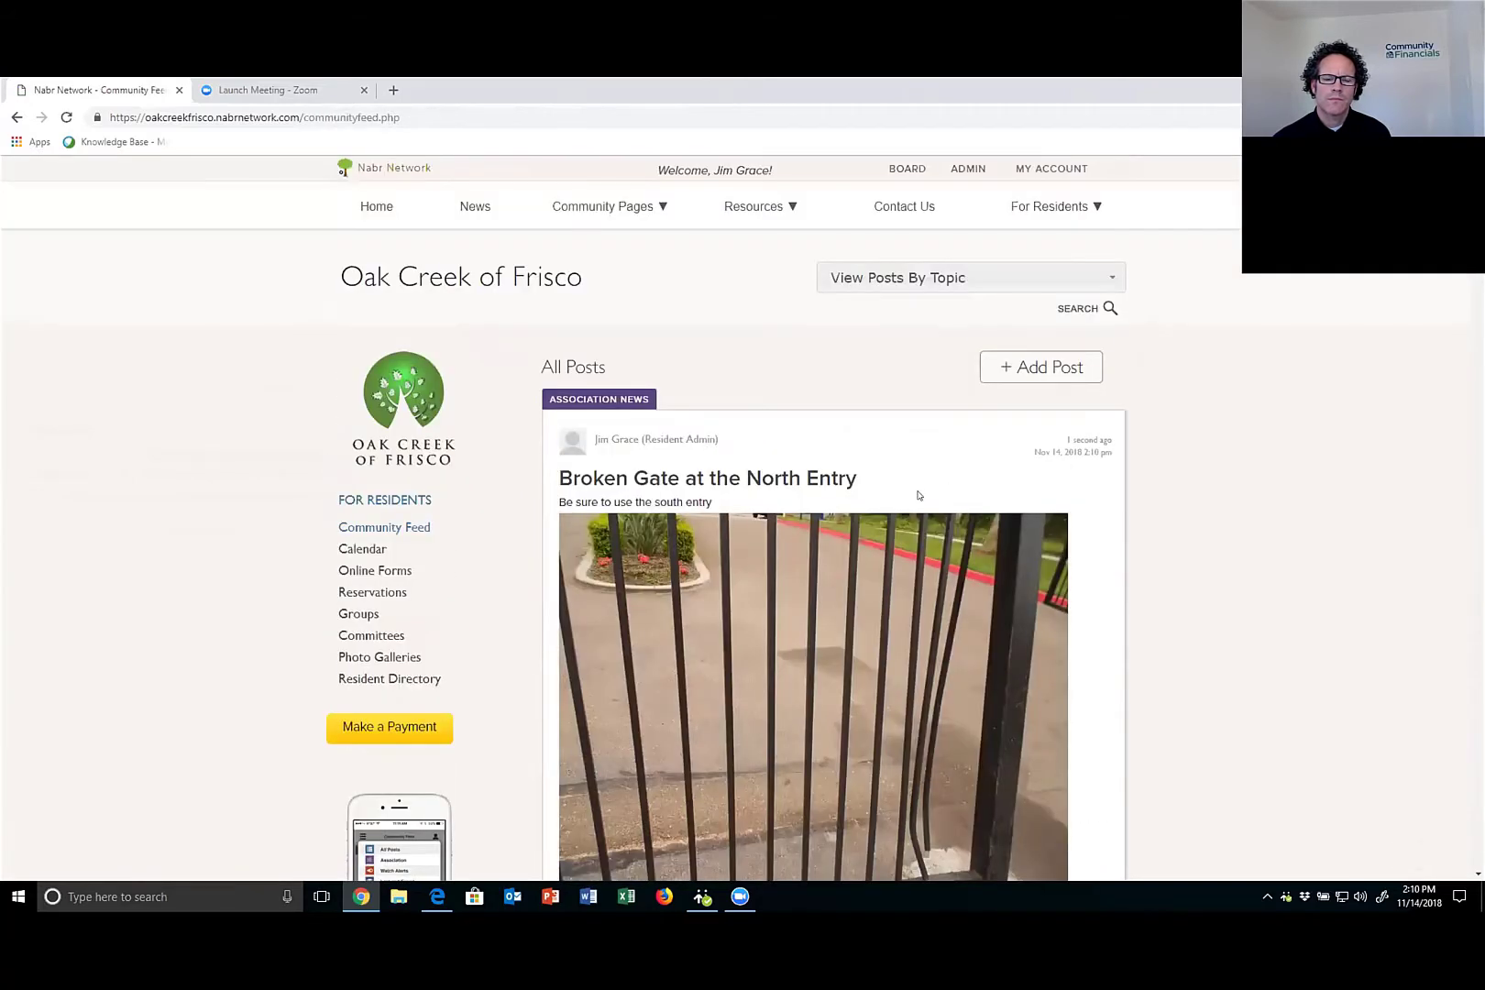
scroll(916, 489, "down", 5)
scroll(916, 489, "up", 5)
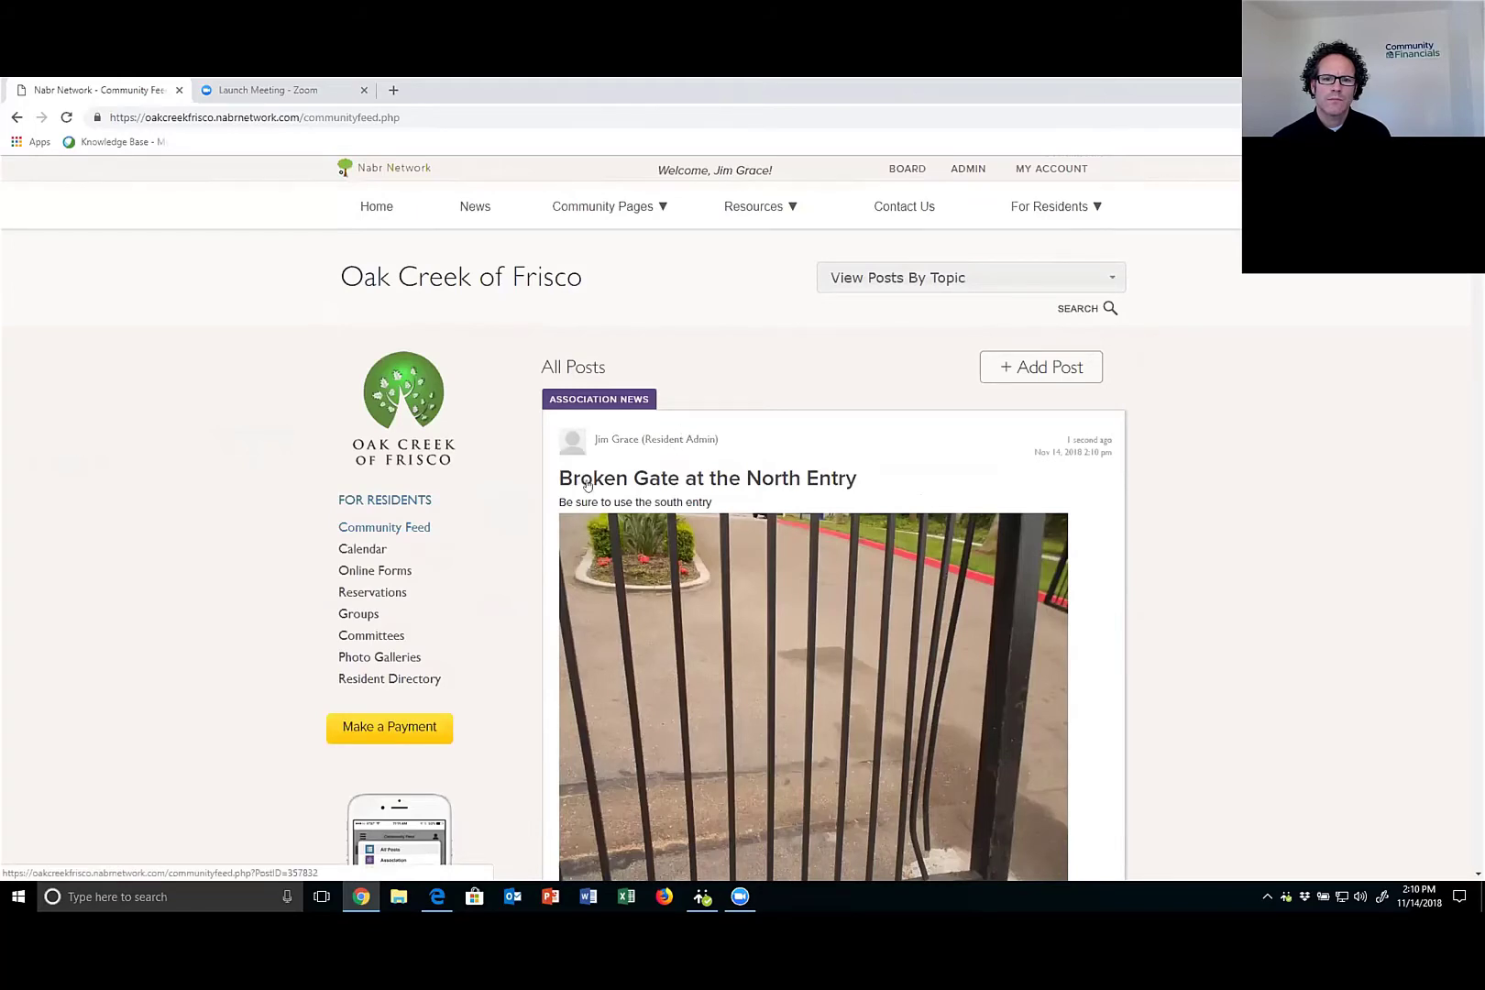
scroll(587, 483, "down", 4)
scroll(587, 483, "up", 4)
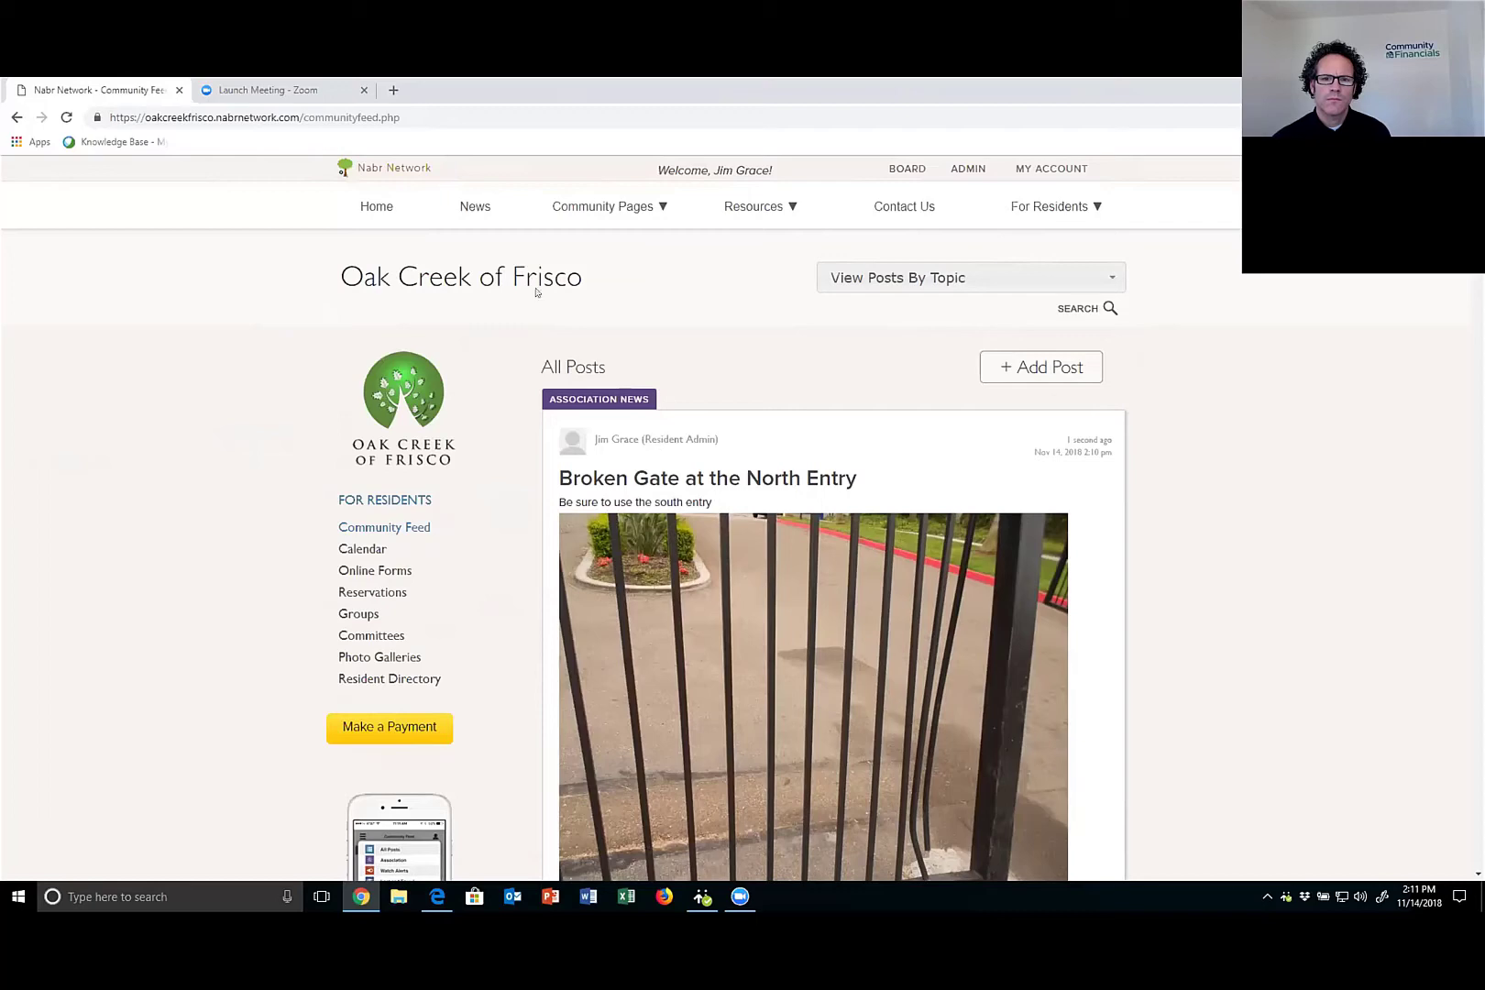
Open the community's home page and check the Latest News section for the gate post.
left_click(374, 208)
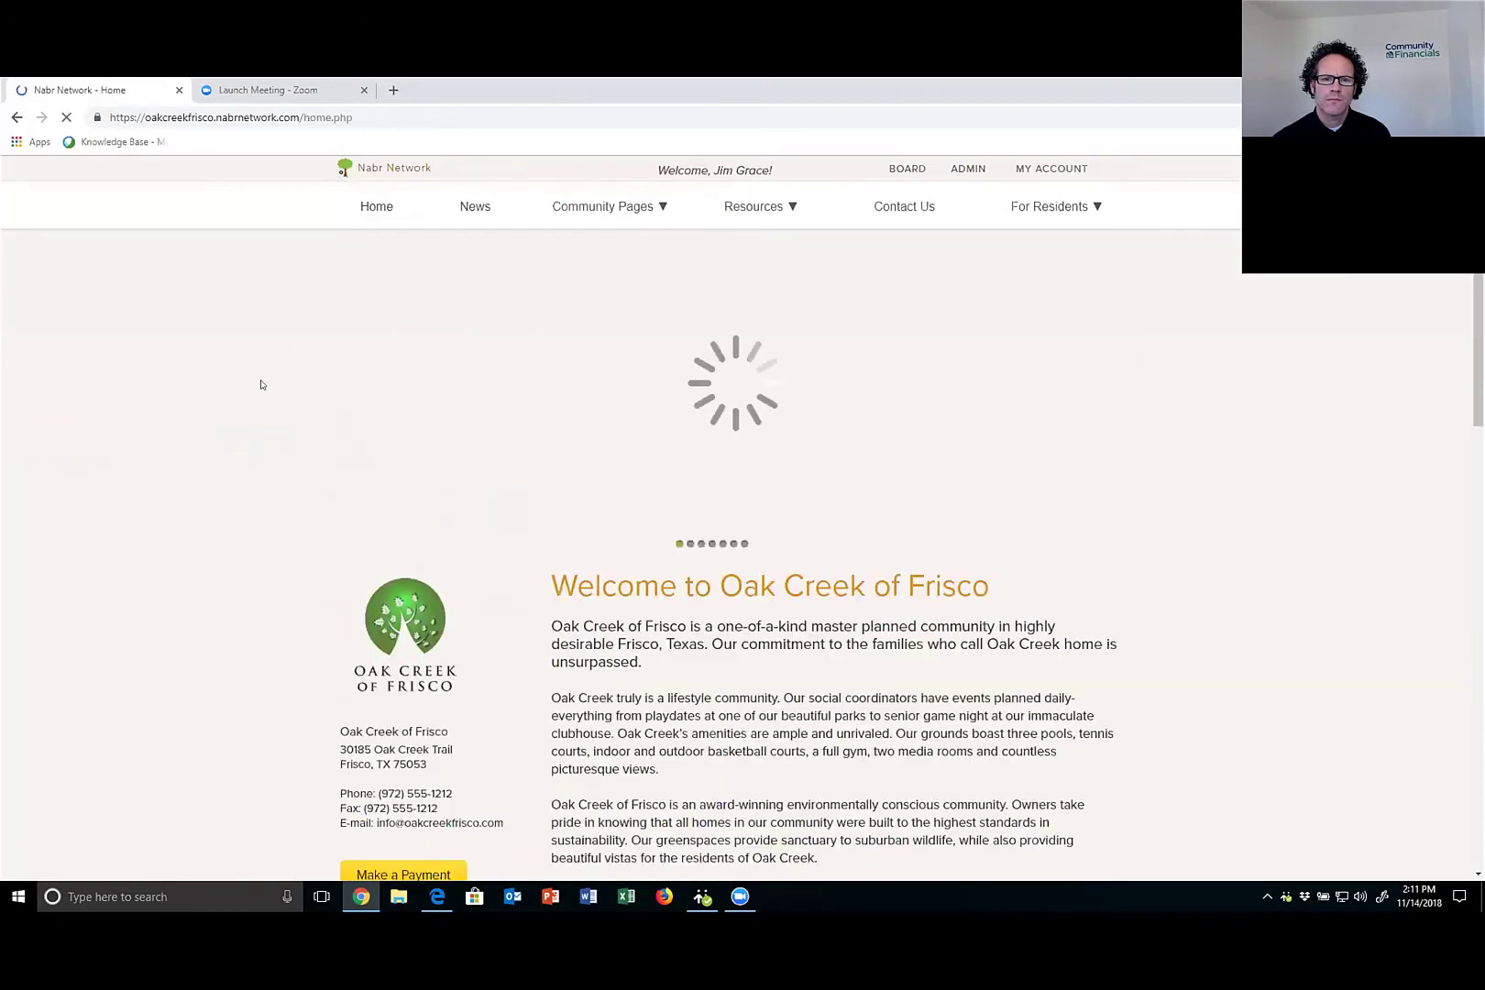
scroll(260, 384, "down", 10)
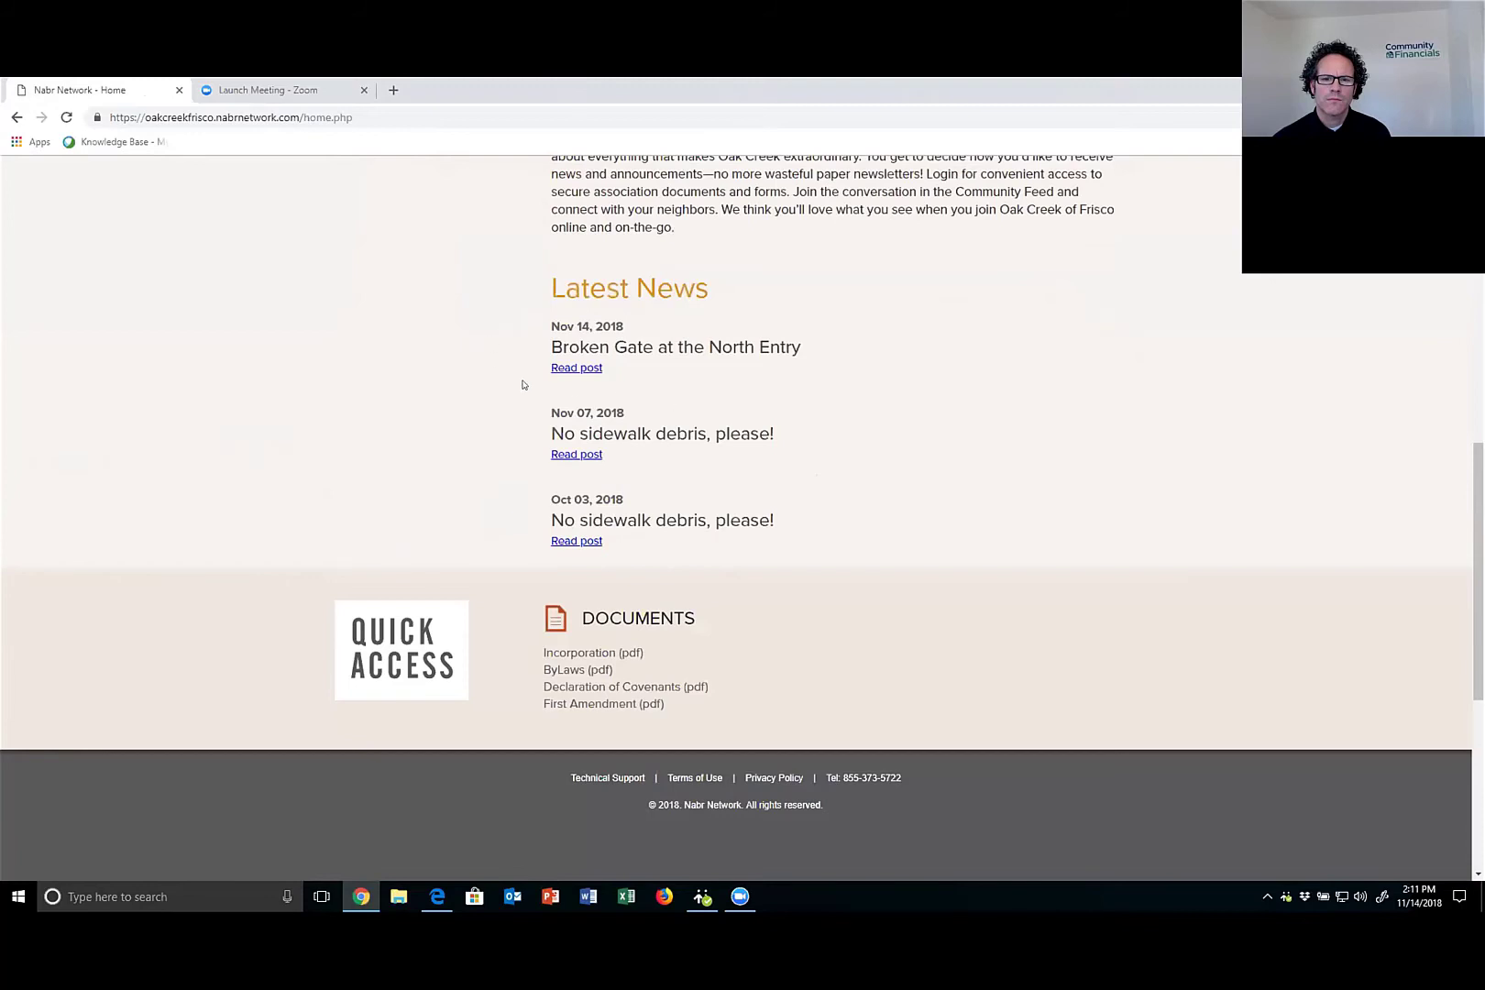
scroll(488, 398, "up", 10)
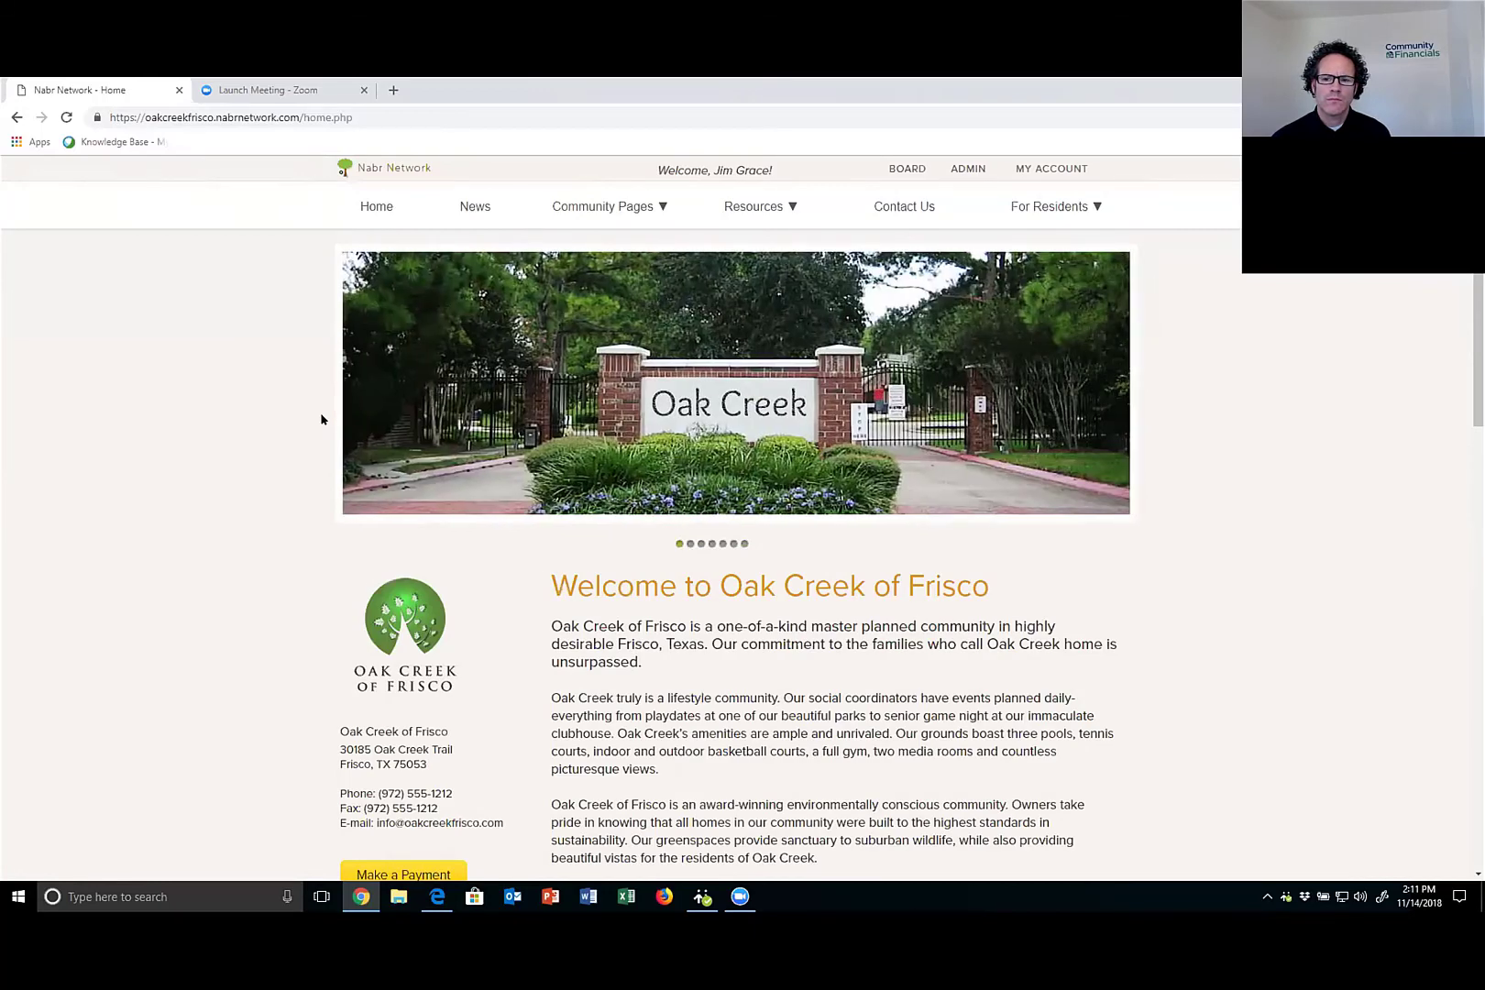
Log out of the board member's account on the community site.
left_click(1071, 171)
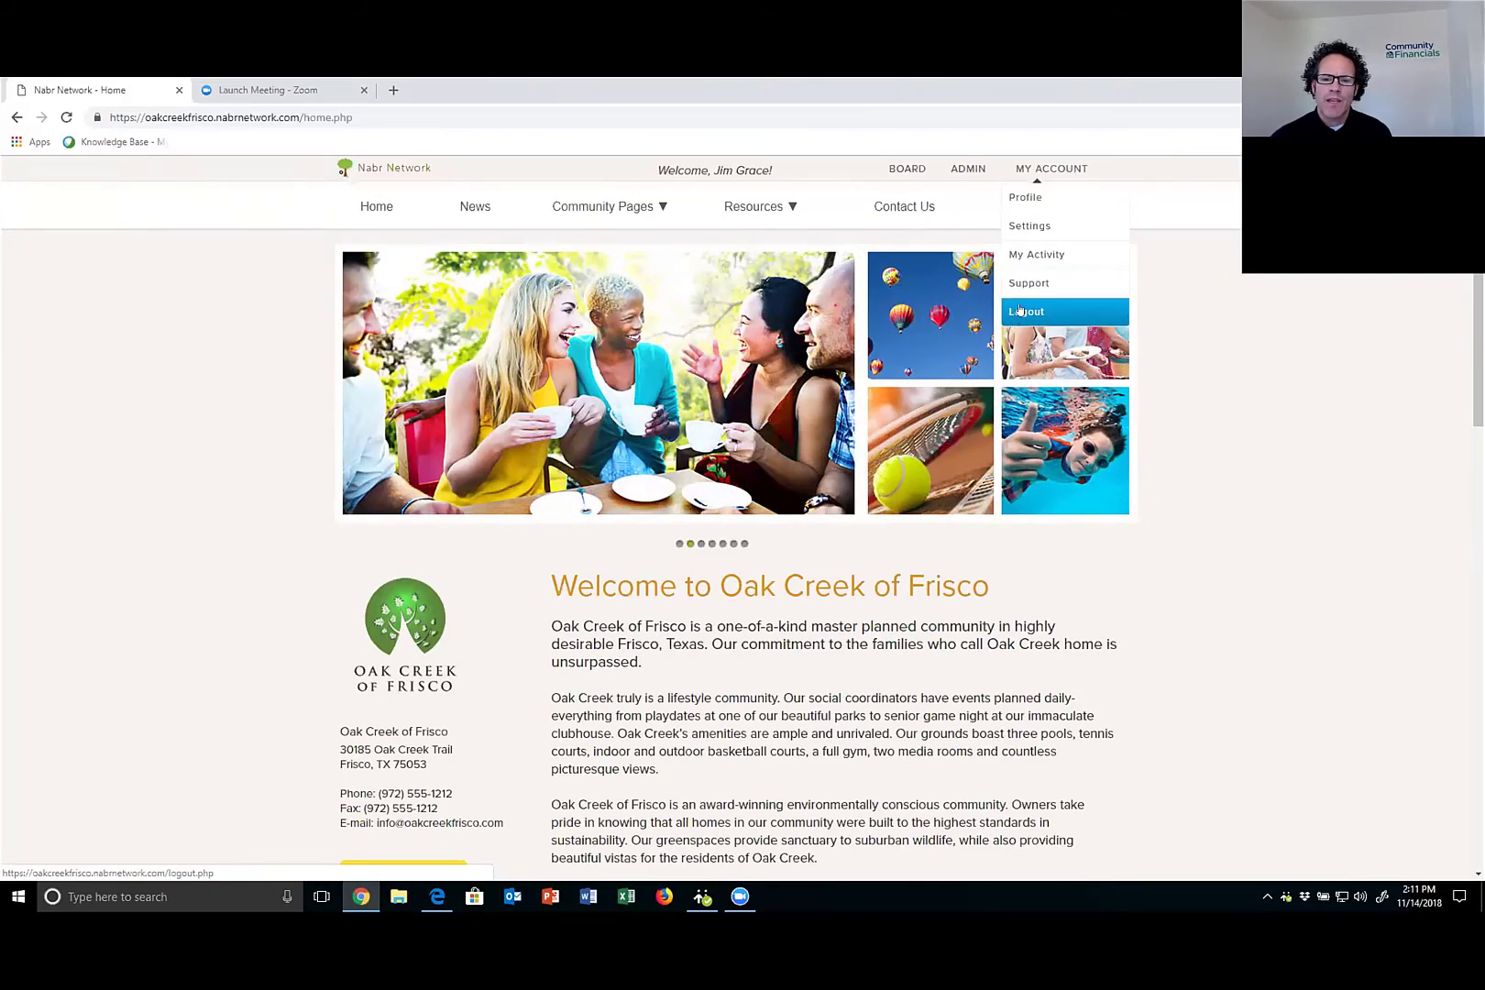
mouse_move(1036, 175)
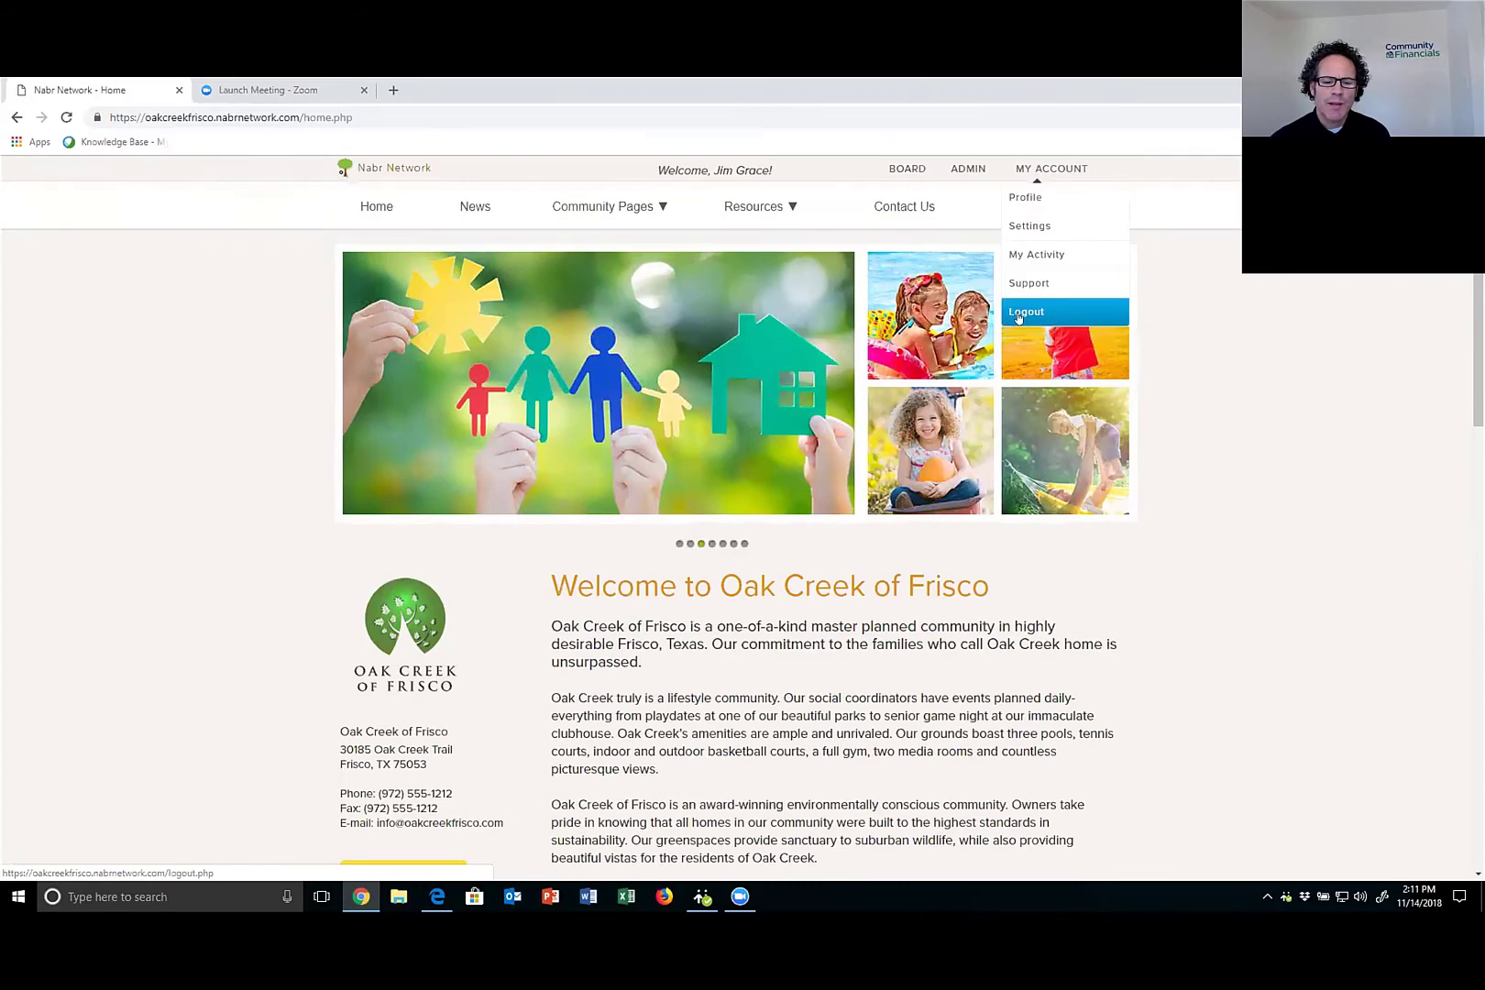